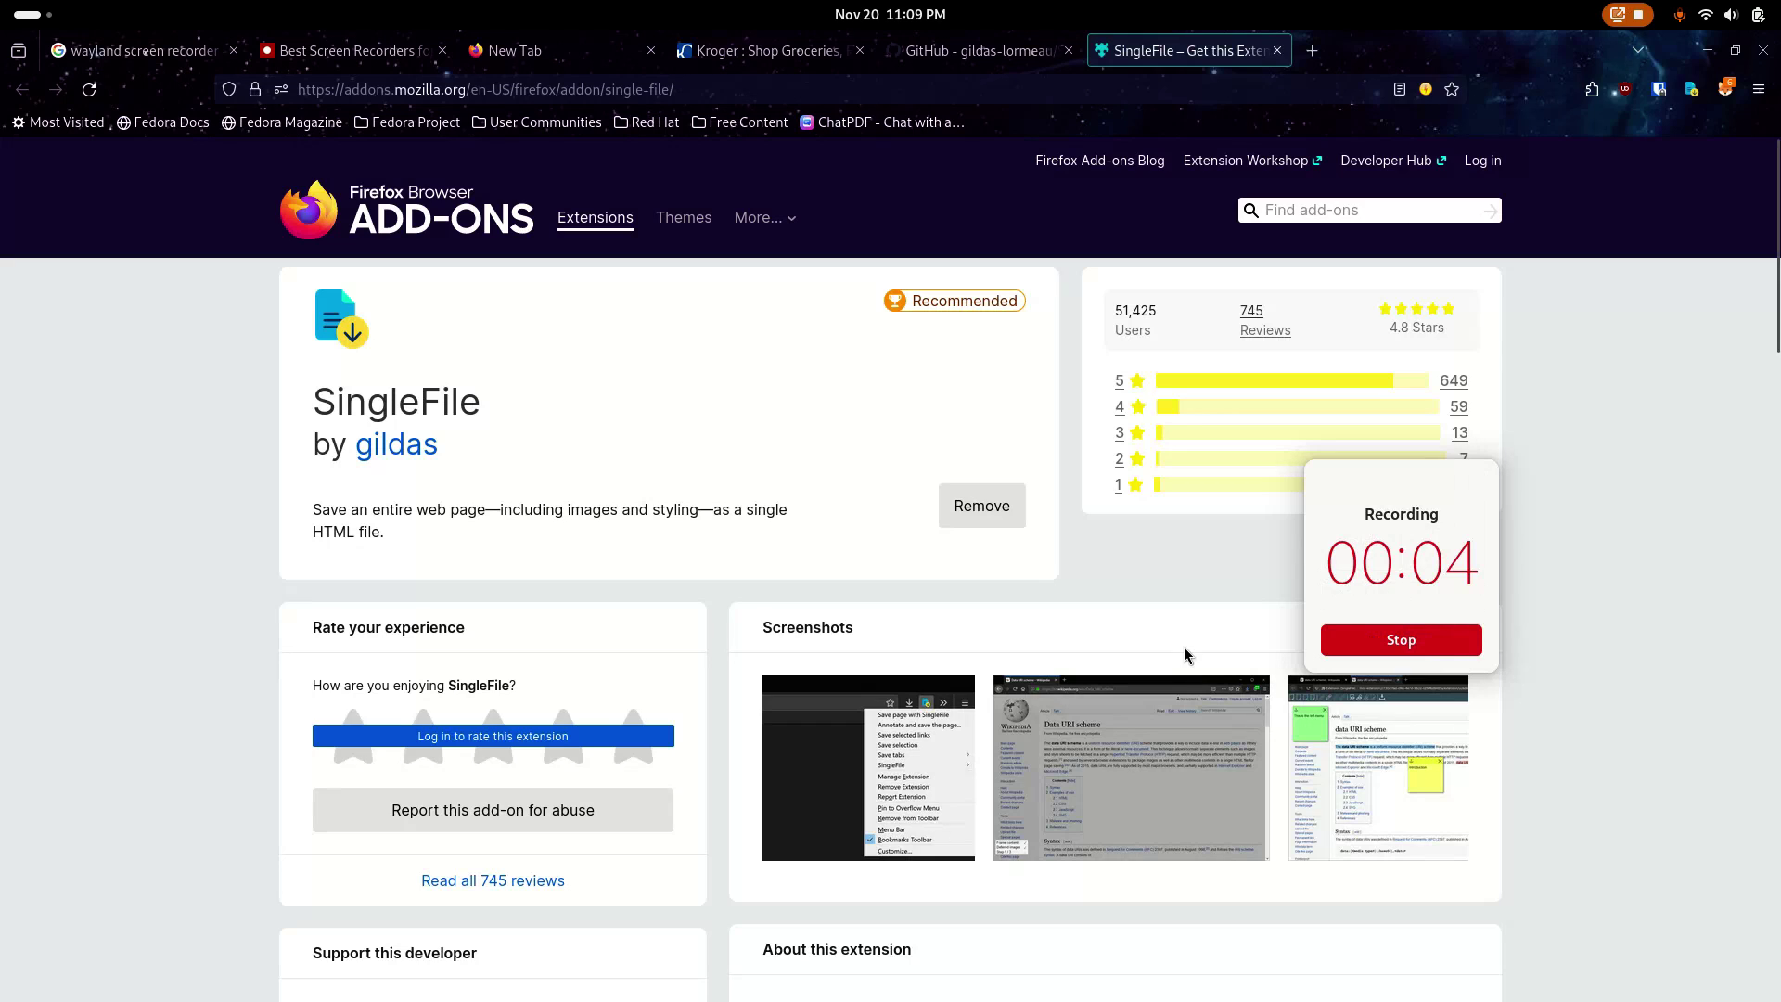
# - Scroll up and down the SingleFile add-on page to look it over
pyautogui.scroll(-7, 799, 601)
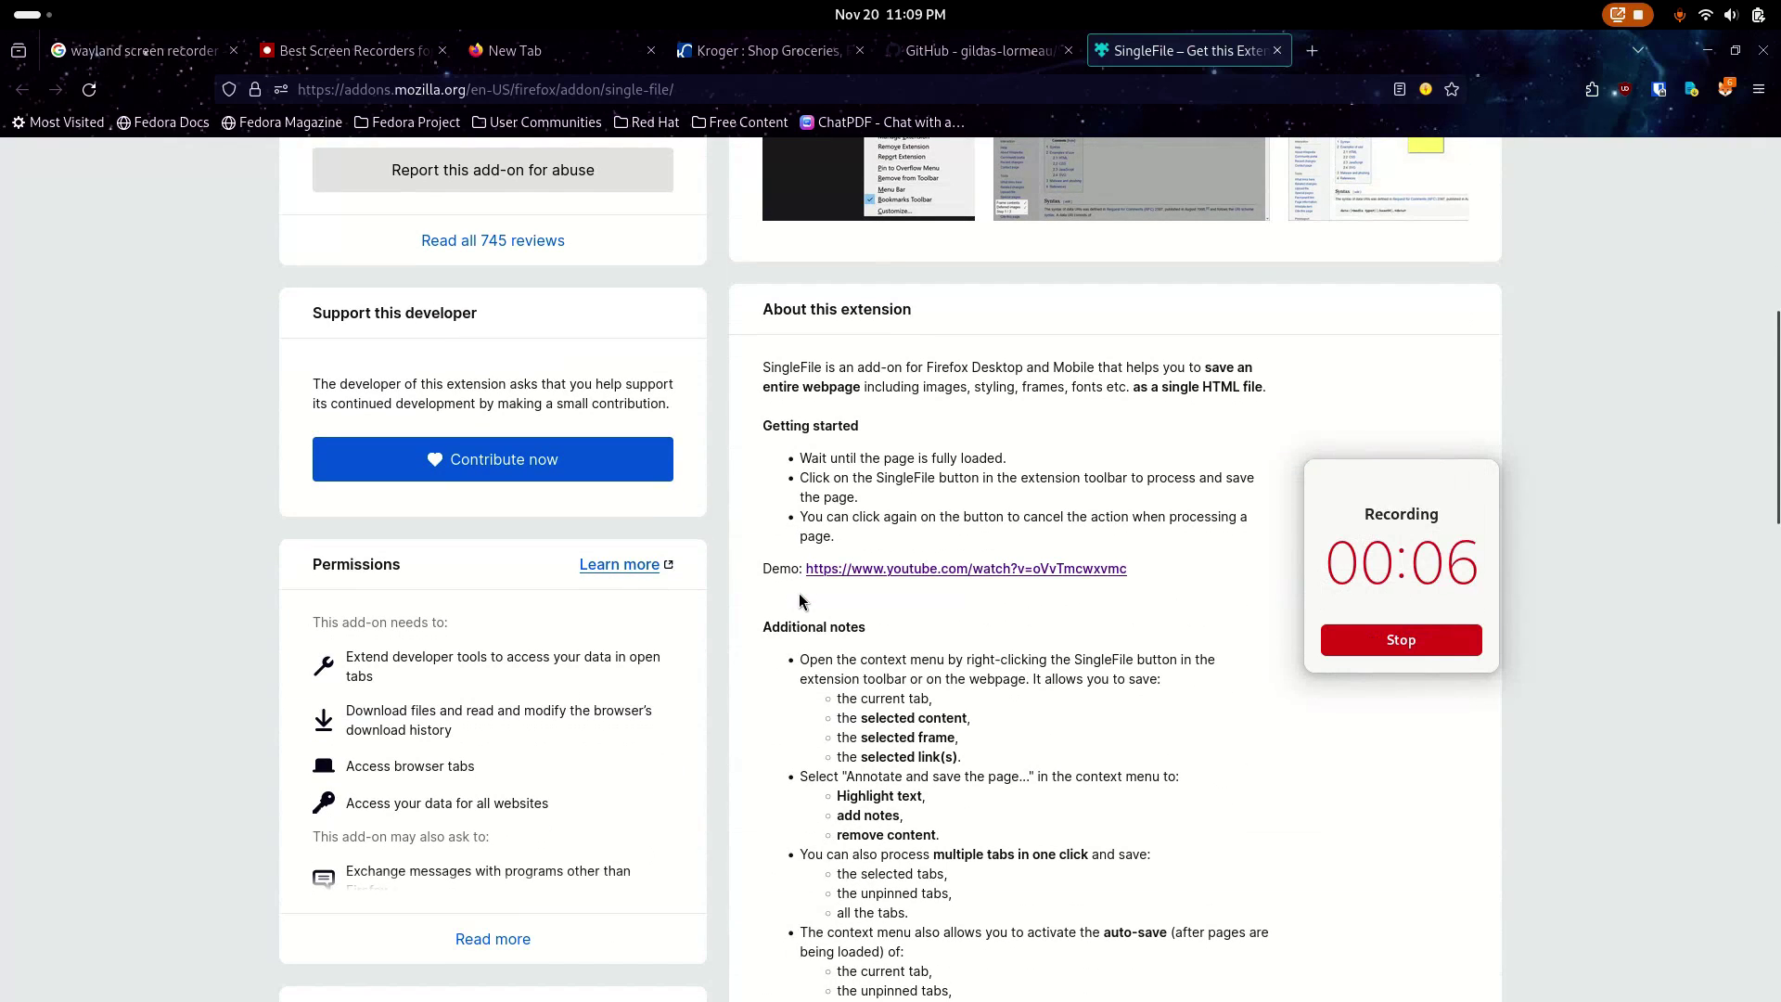
pyautogui.scroll(3, 798, 600)
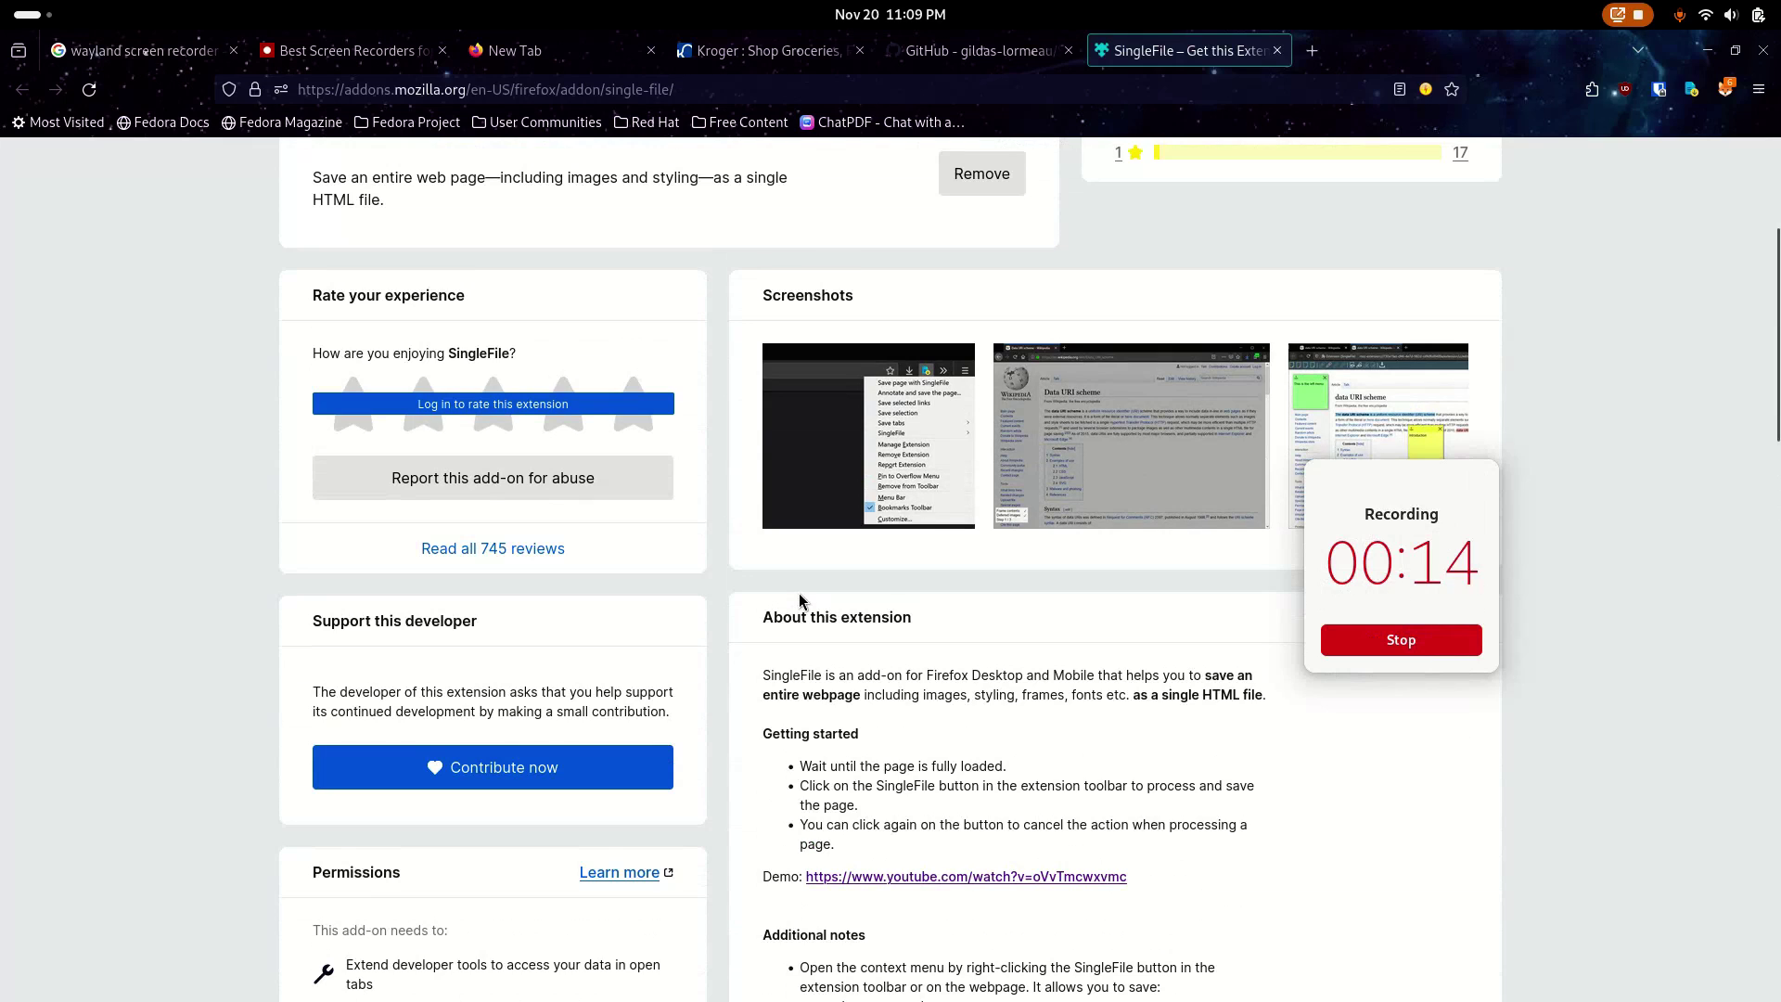
pyautogui.scroll(-10, 800, 601)
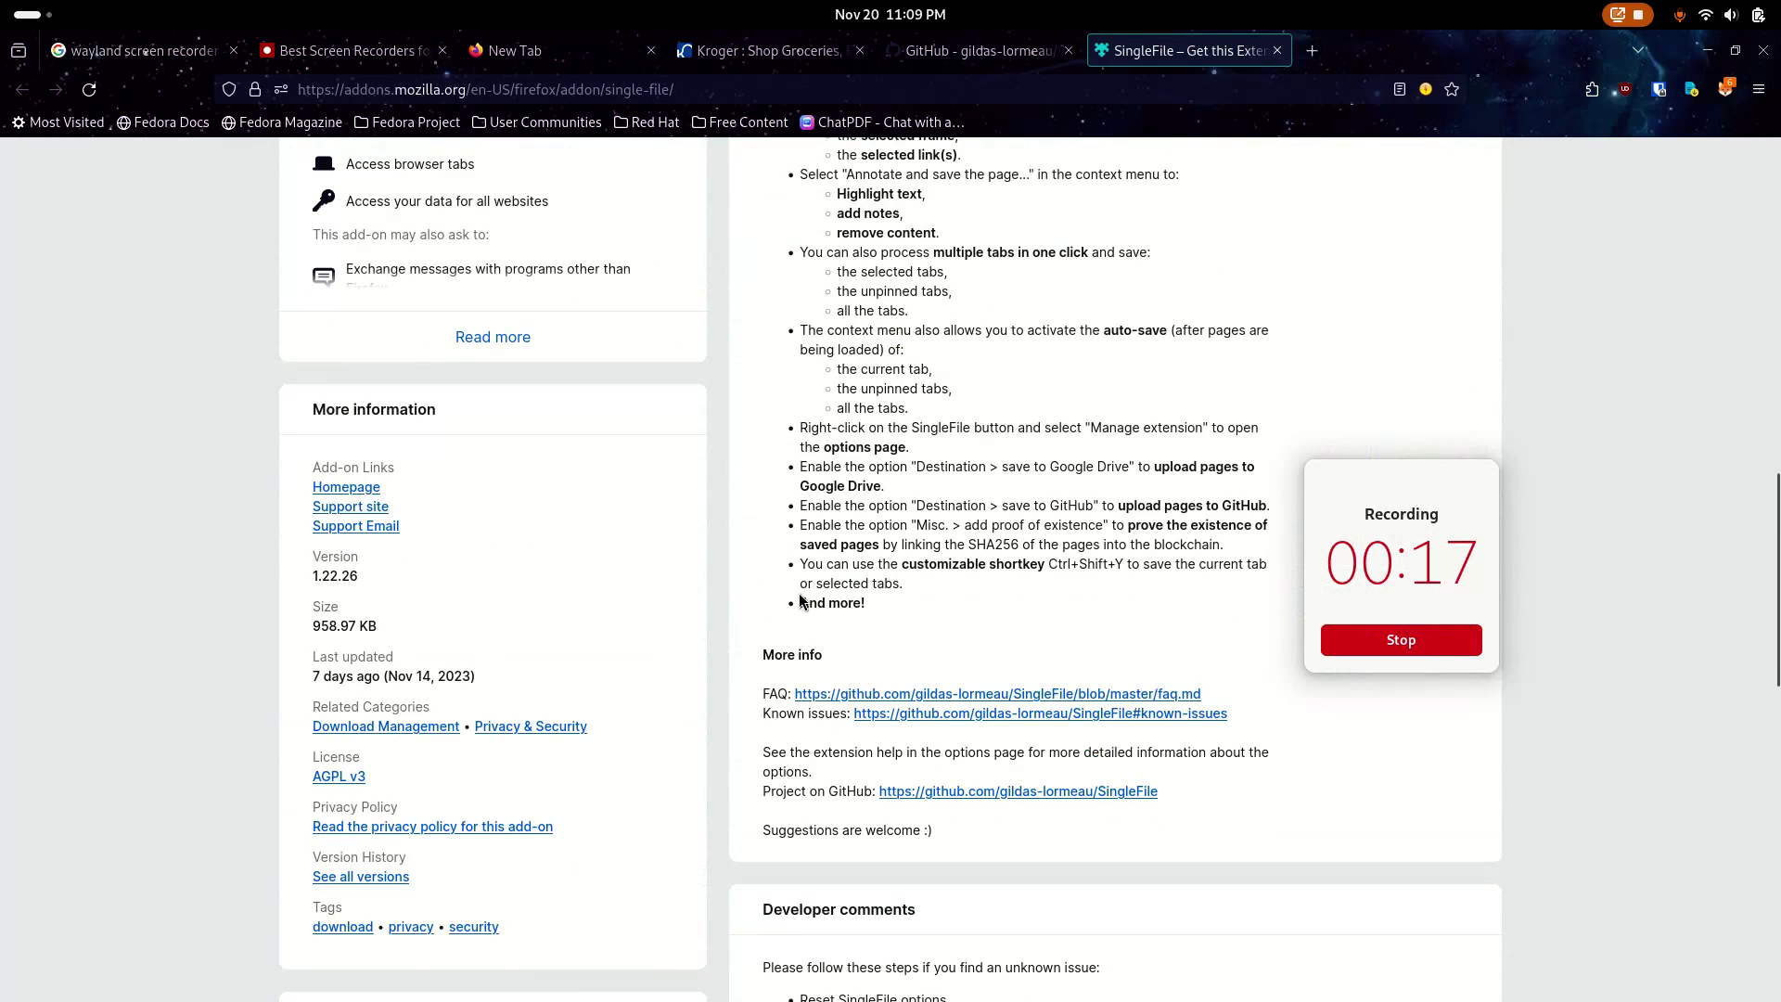
pyautogui.scroll(13, 800, 601)
pyautogui.scroll(1, 800, 601)
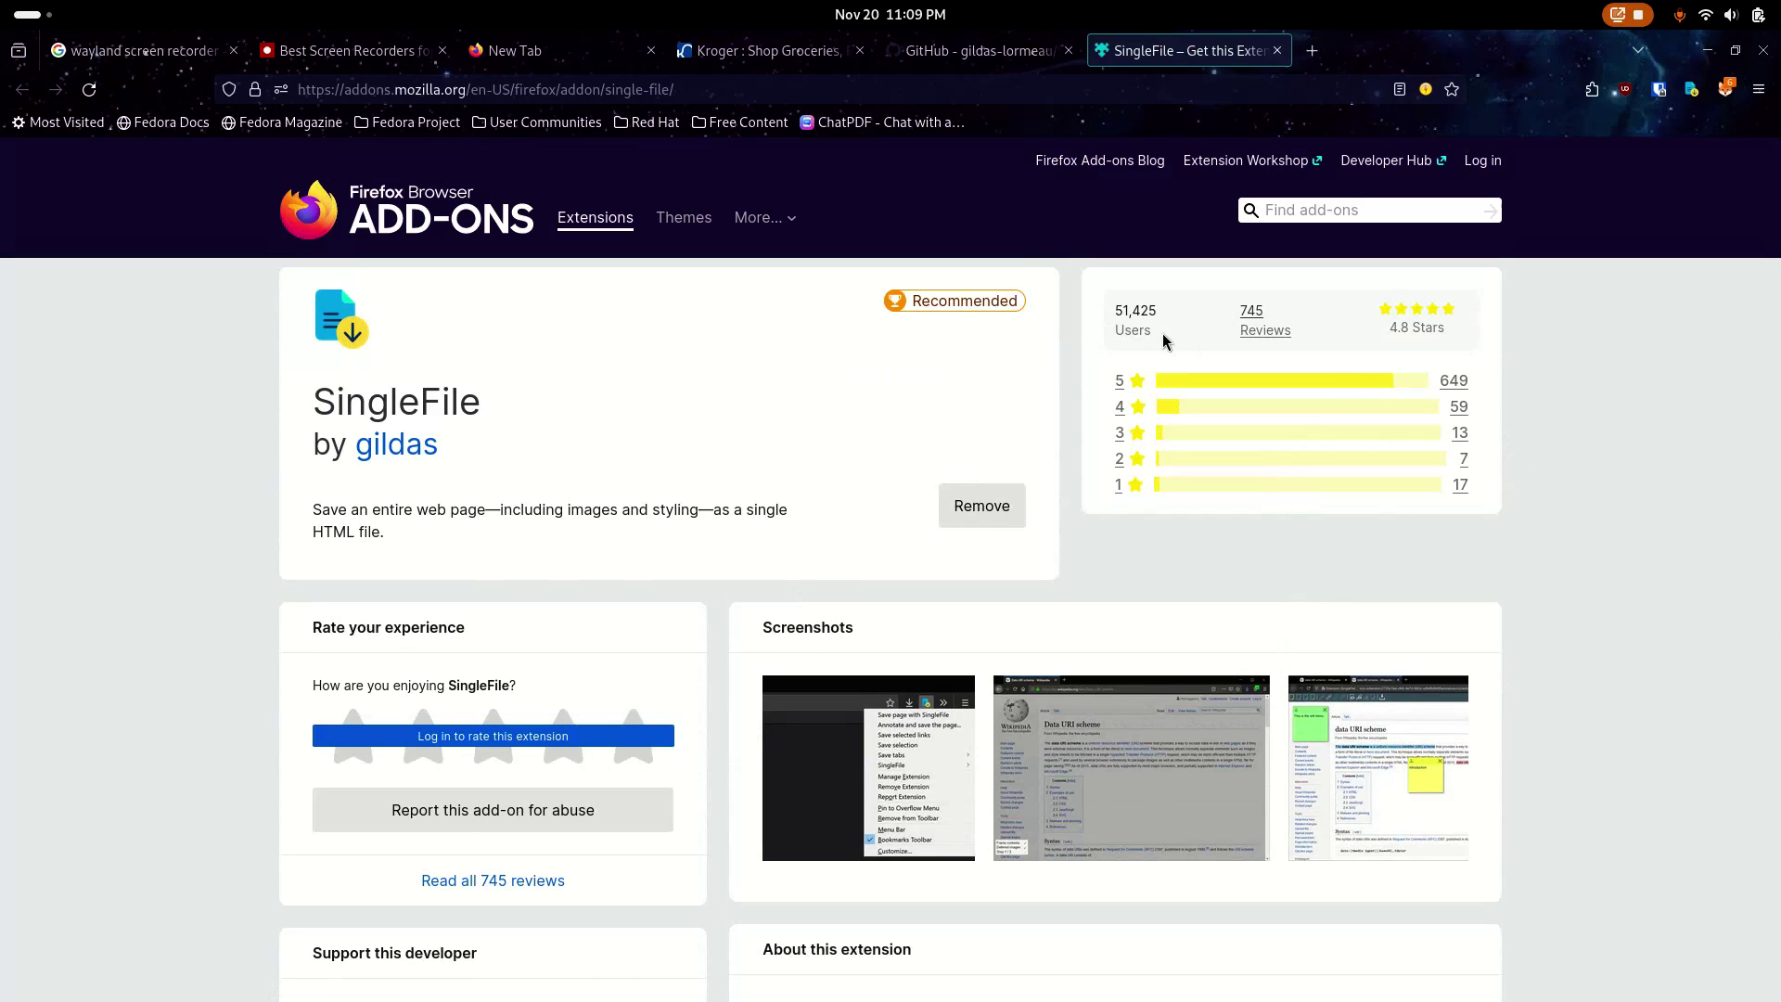
# - Switch to the GitHub SingleFile repository tab and scroll through its README, then back up
pyautogui.click(997, 52)
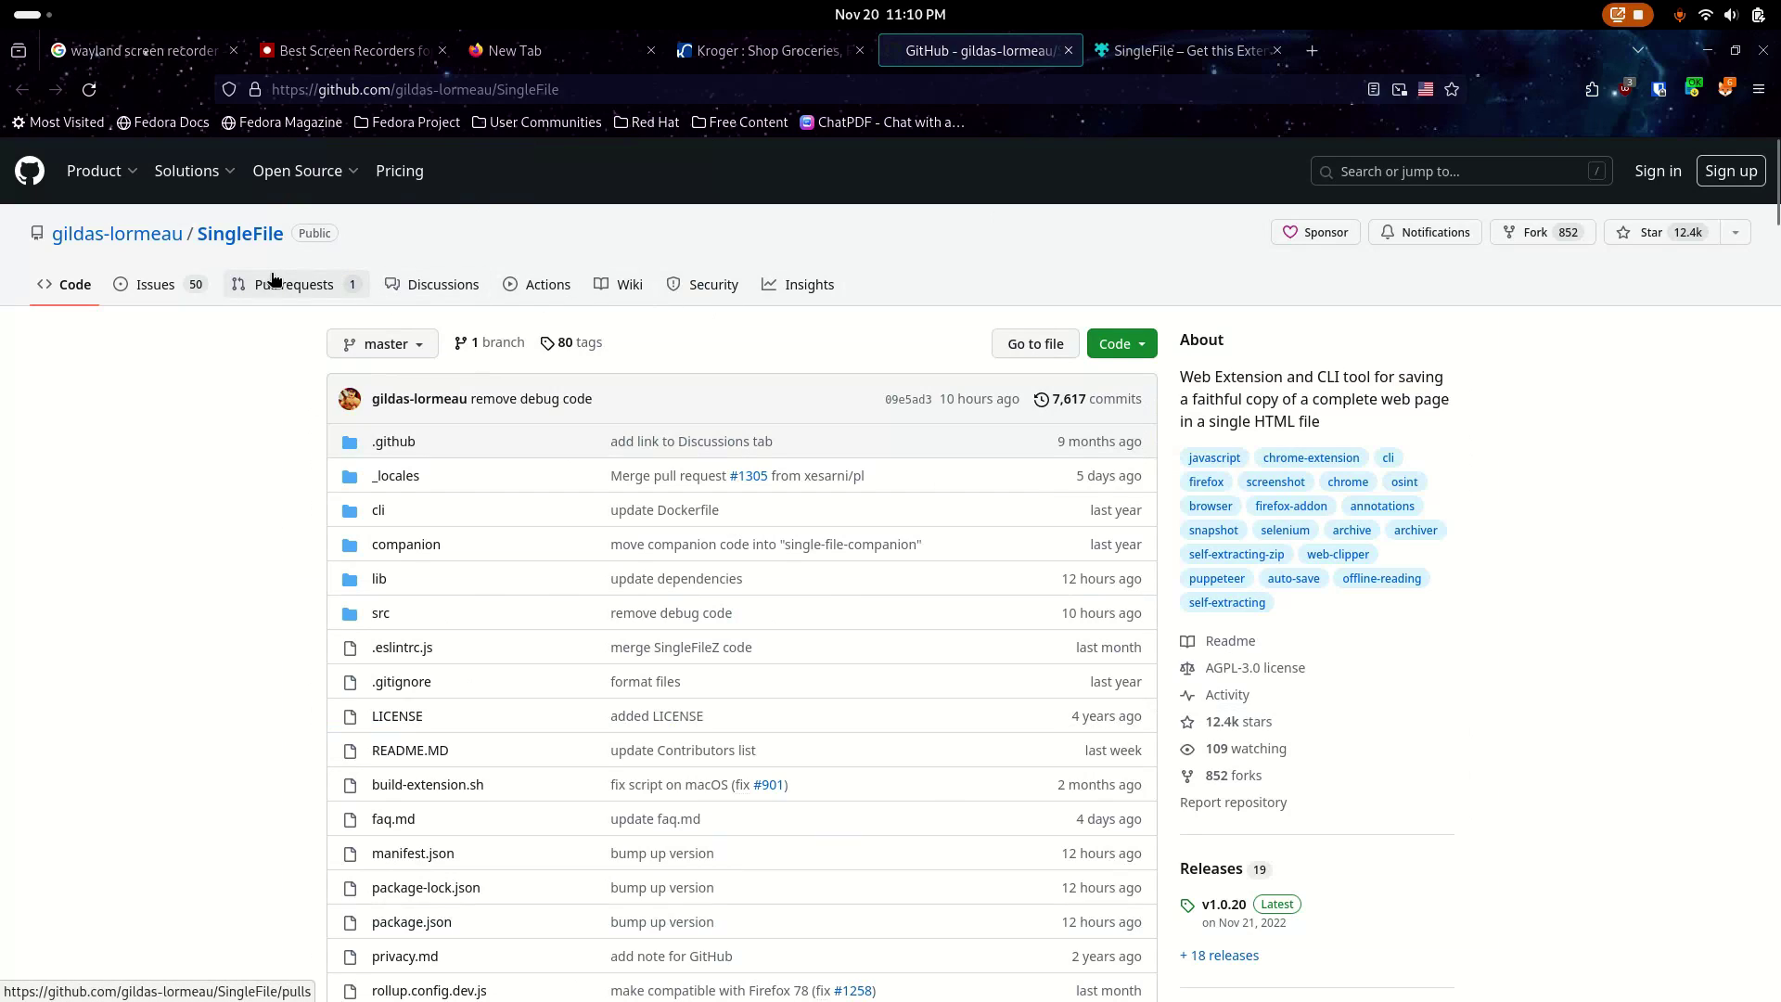
pyautogui.moveTo(130, 241)
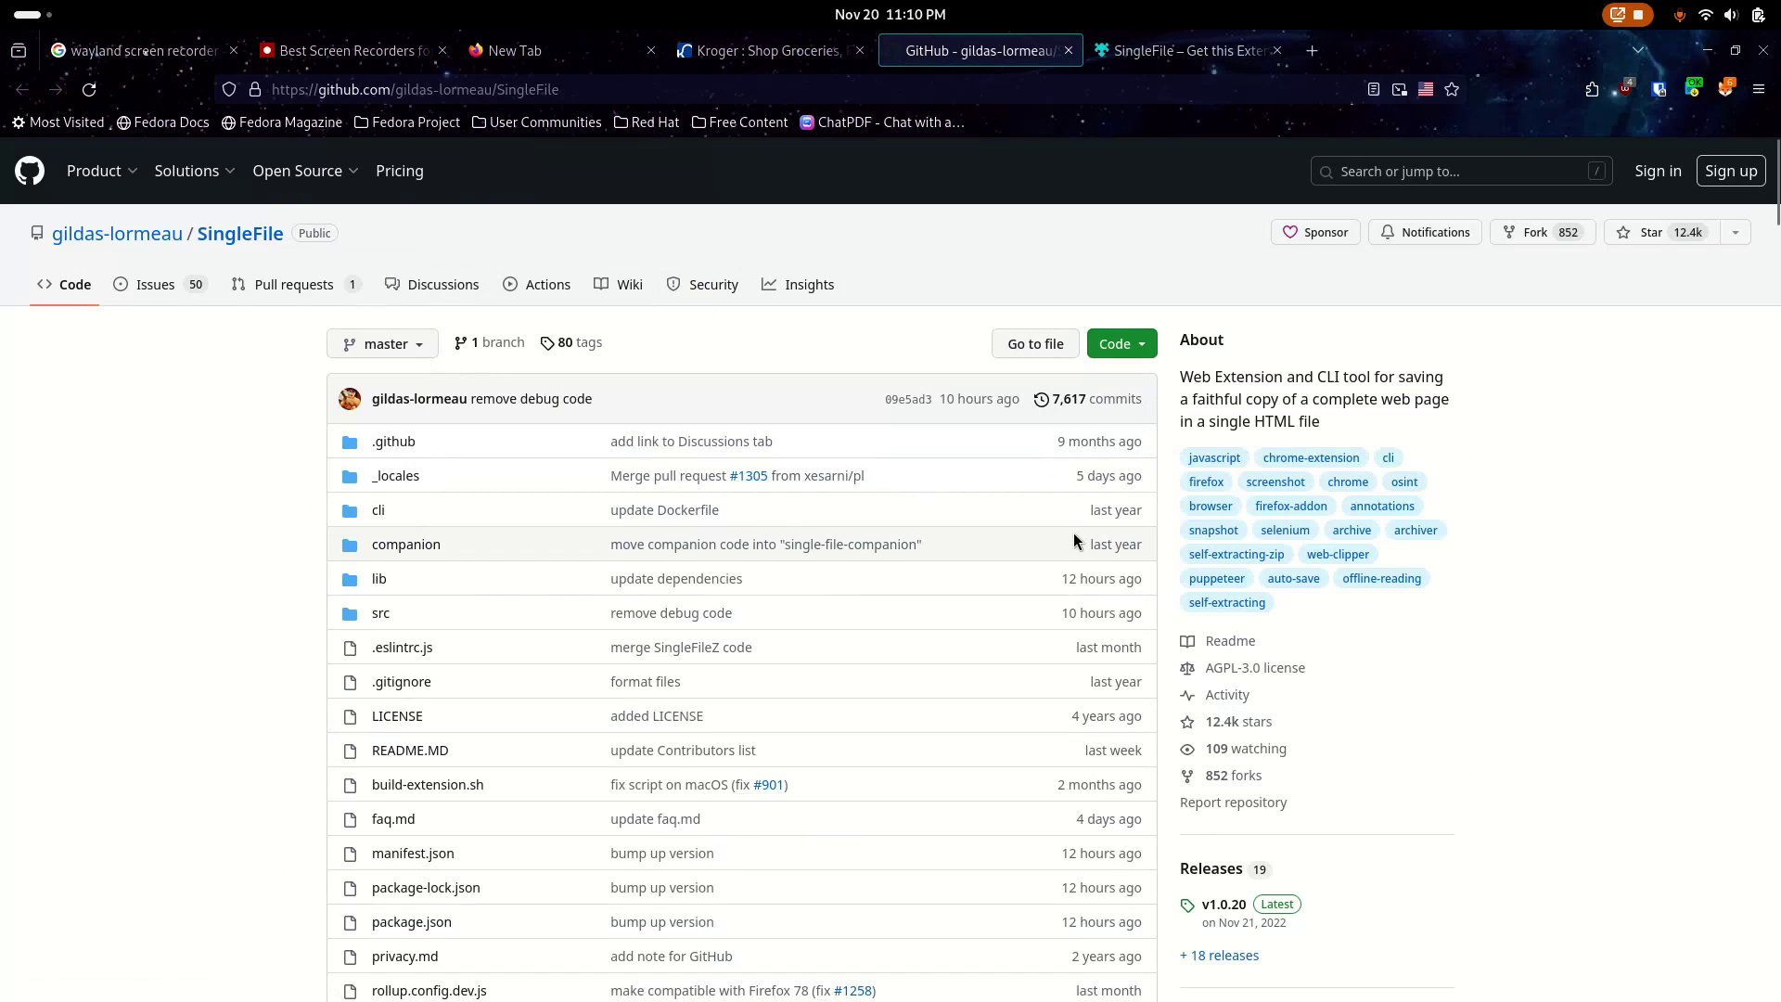
pyautogui.scroll(-4, 1072, 534)
pyautogui.scroll(-4, 1073, 544)
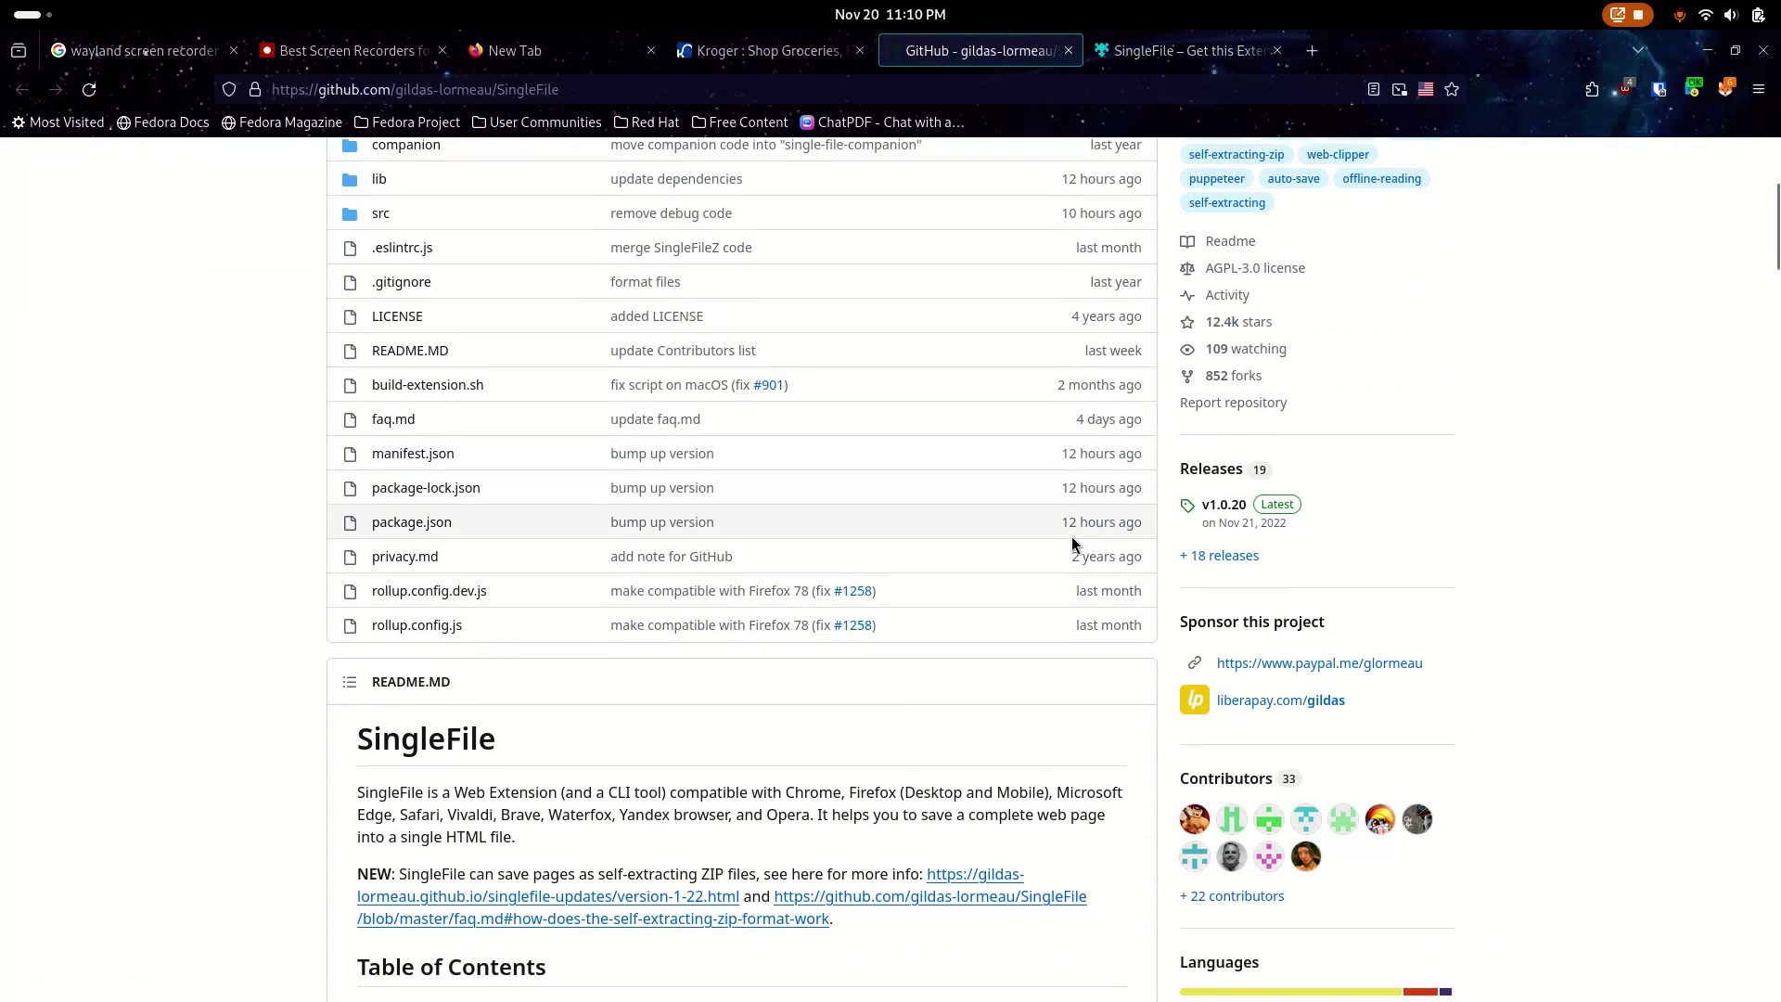
pyautogui.scroll(-3, 1073, 544)
pyautogui.scroll(-7, 1073, 545)
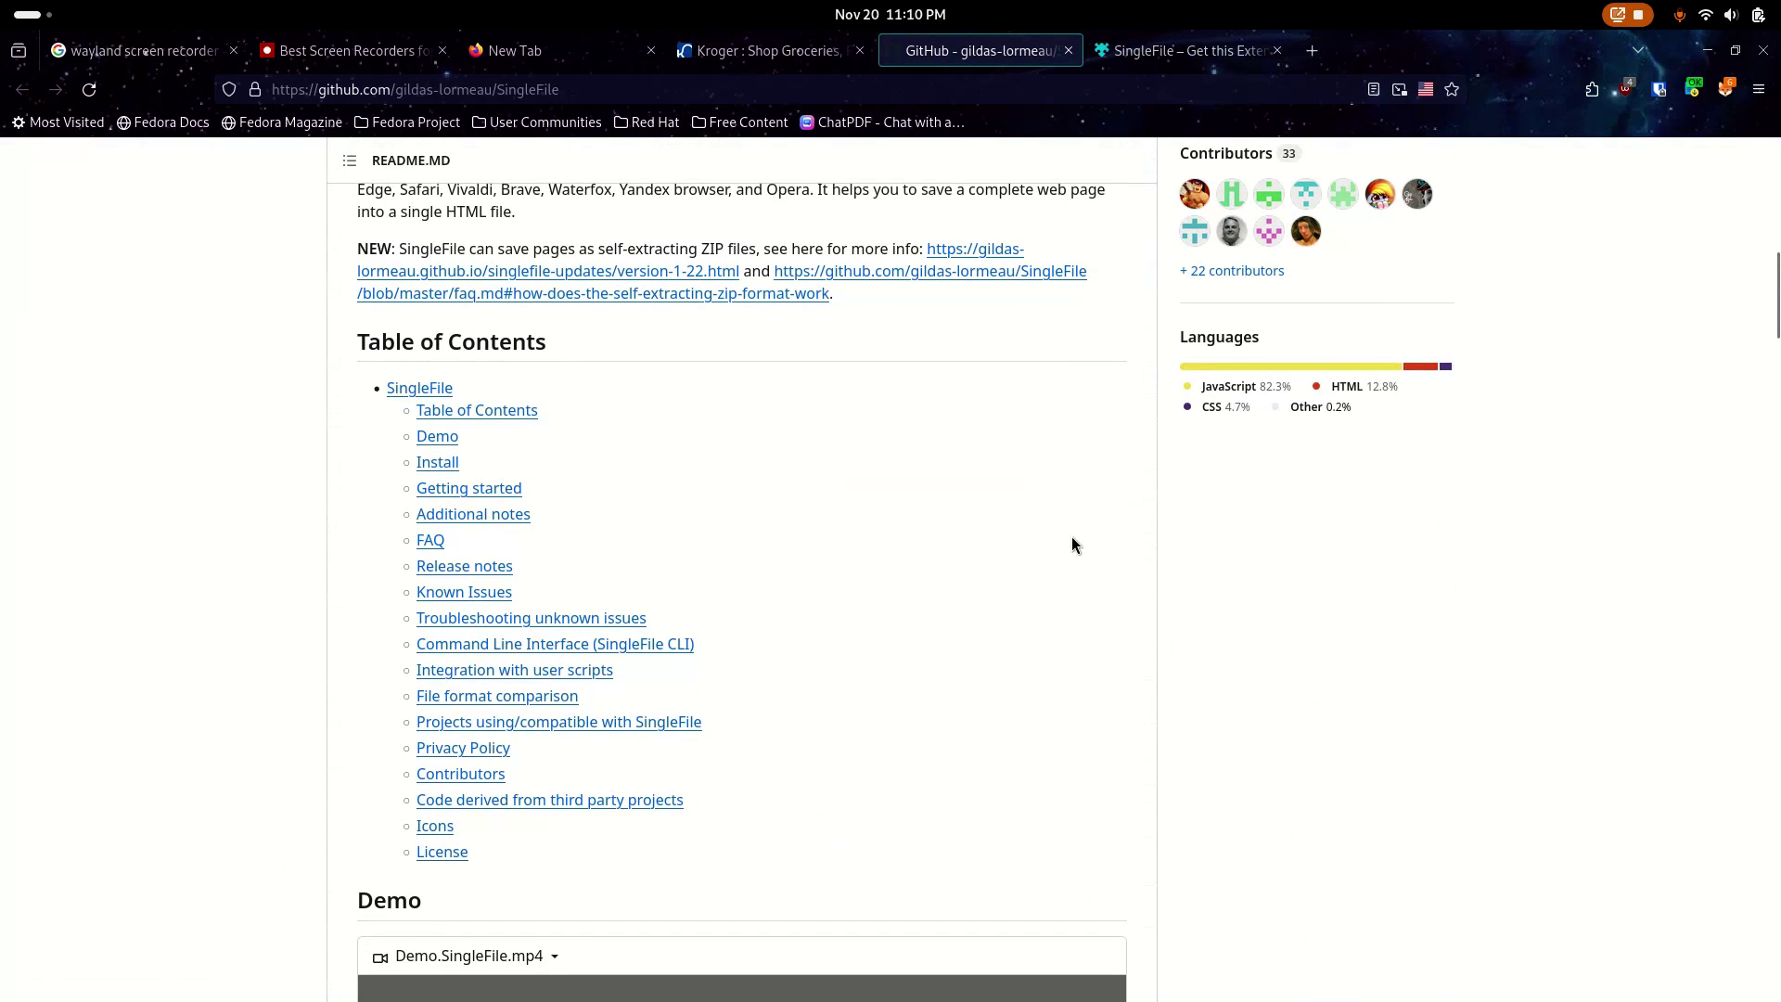
pyautogui.scroll(20, 1073, 545)
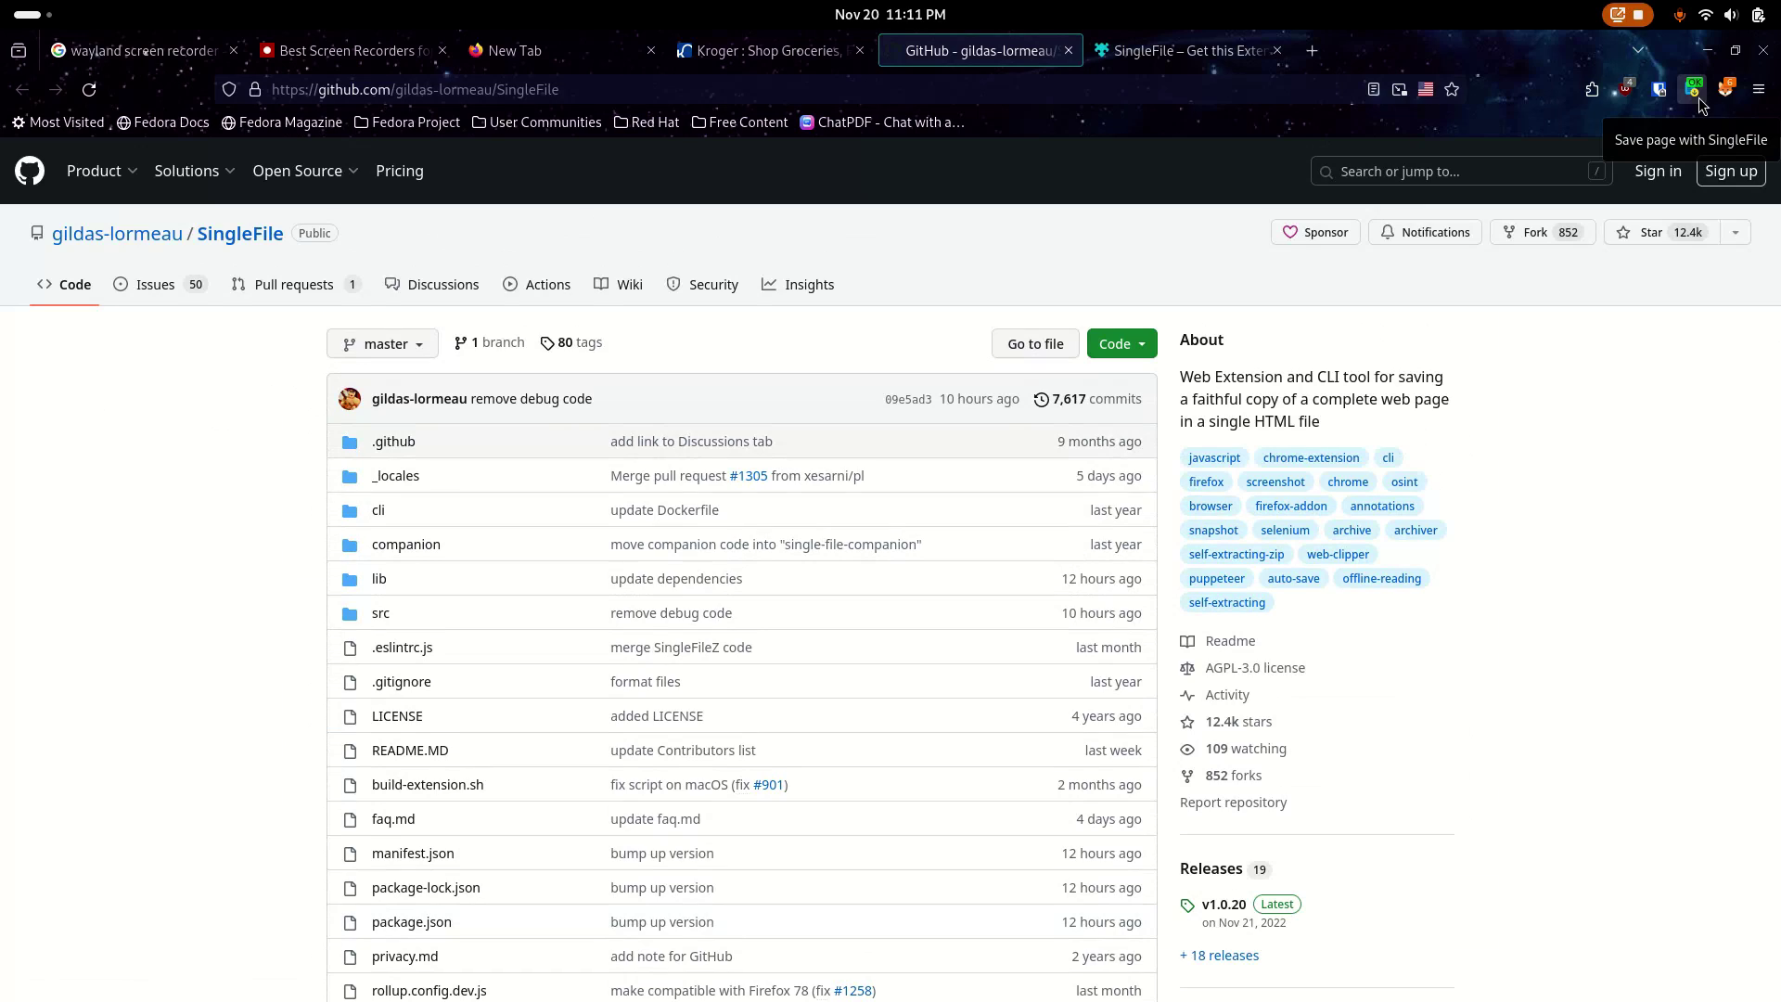
# - Launch SingleFile's 'Annotate and save the page…' from the page's context menu
pyautogui.rightClick(1561, 446)
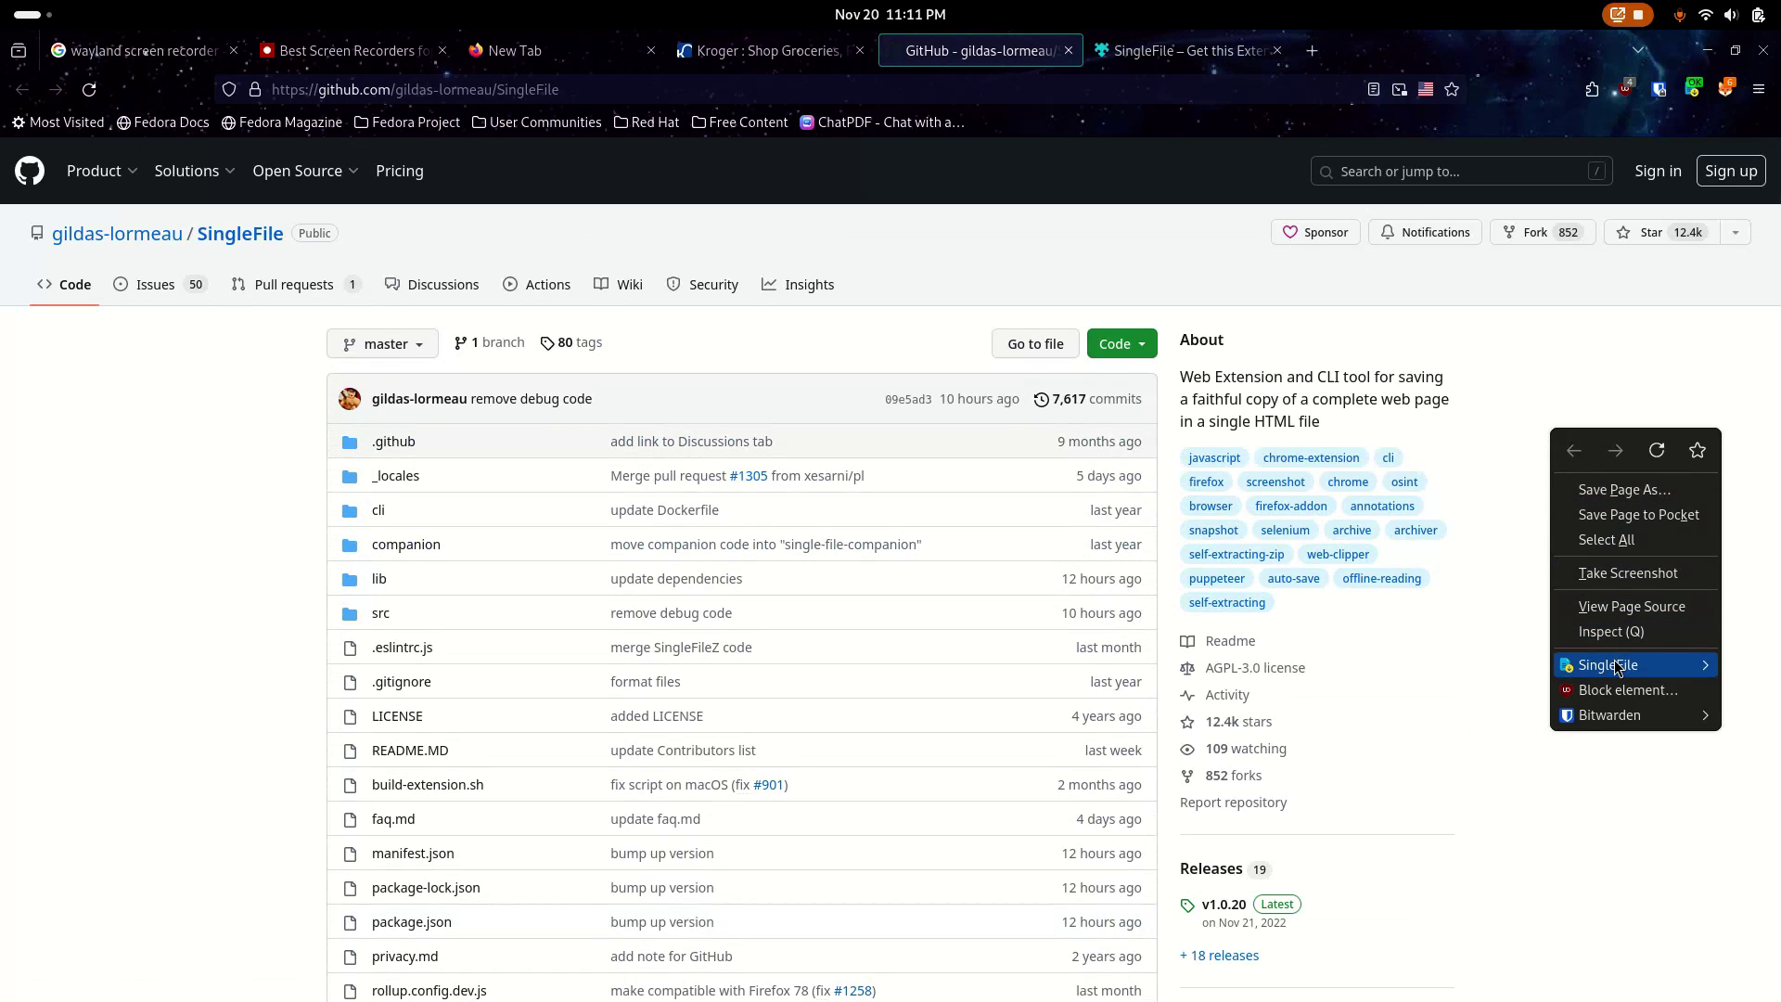
pyautogui.moveTo(1618, 664)
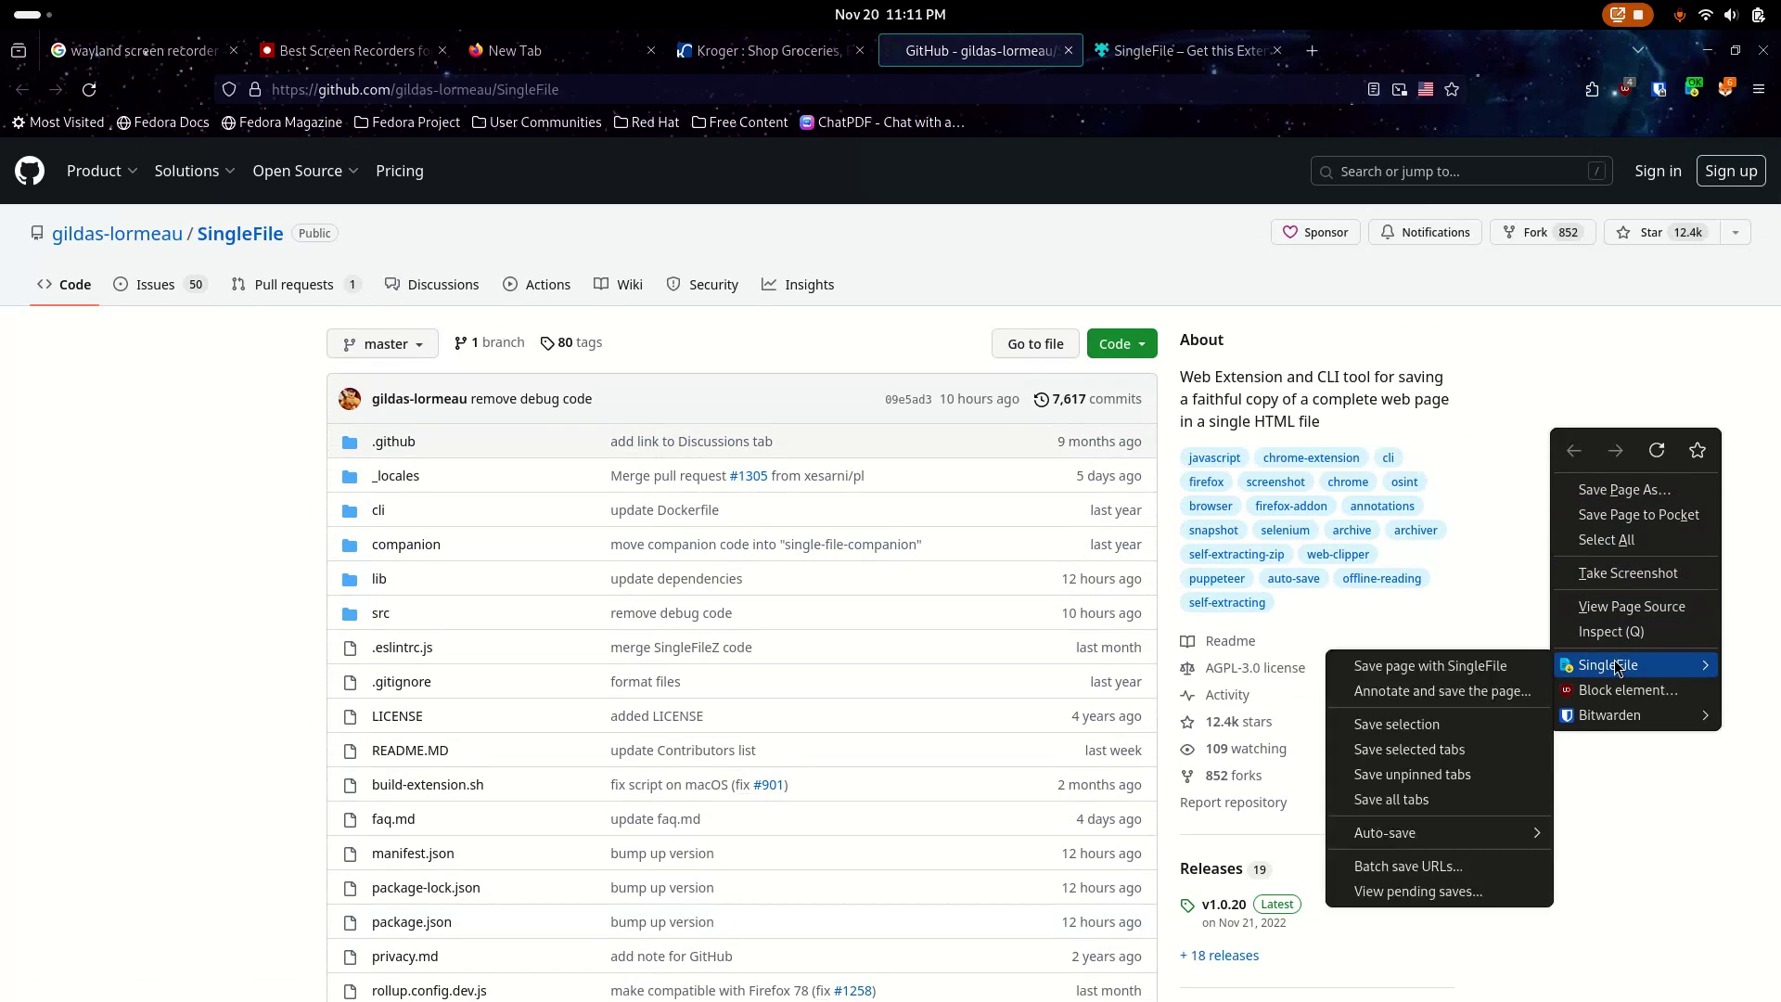
pyautogui.click(1425, 692)
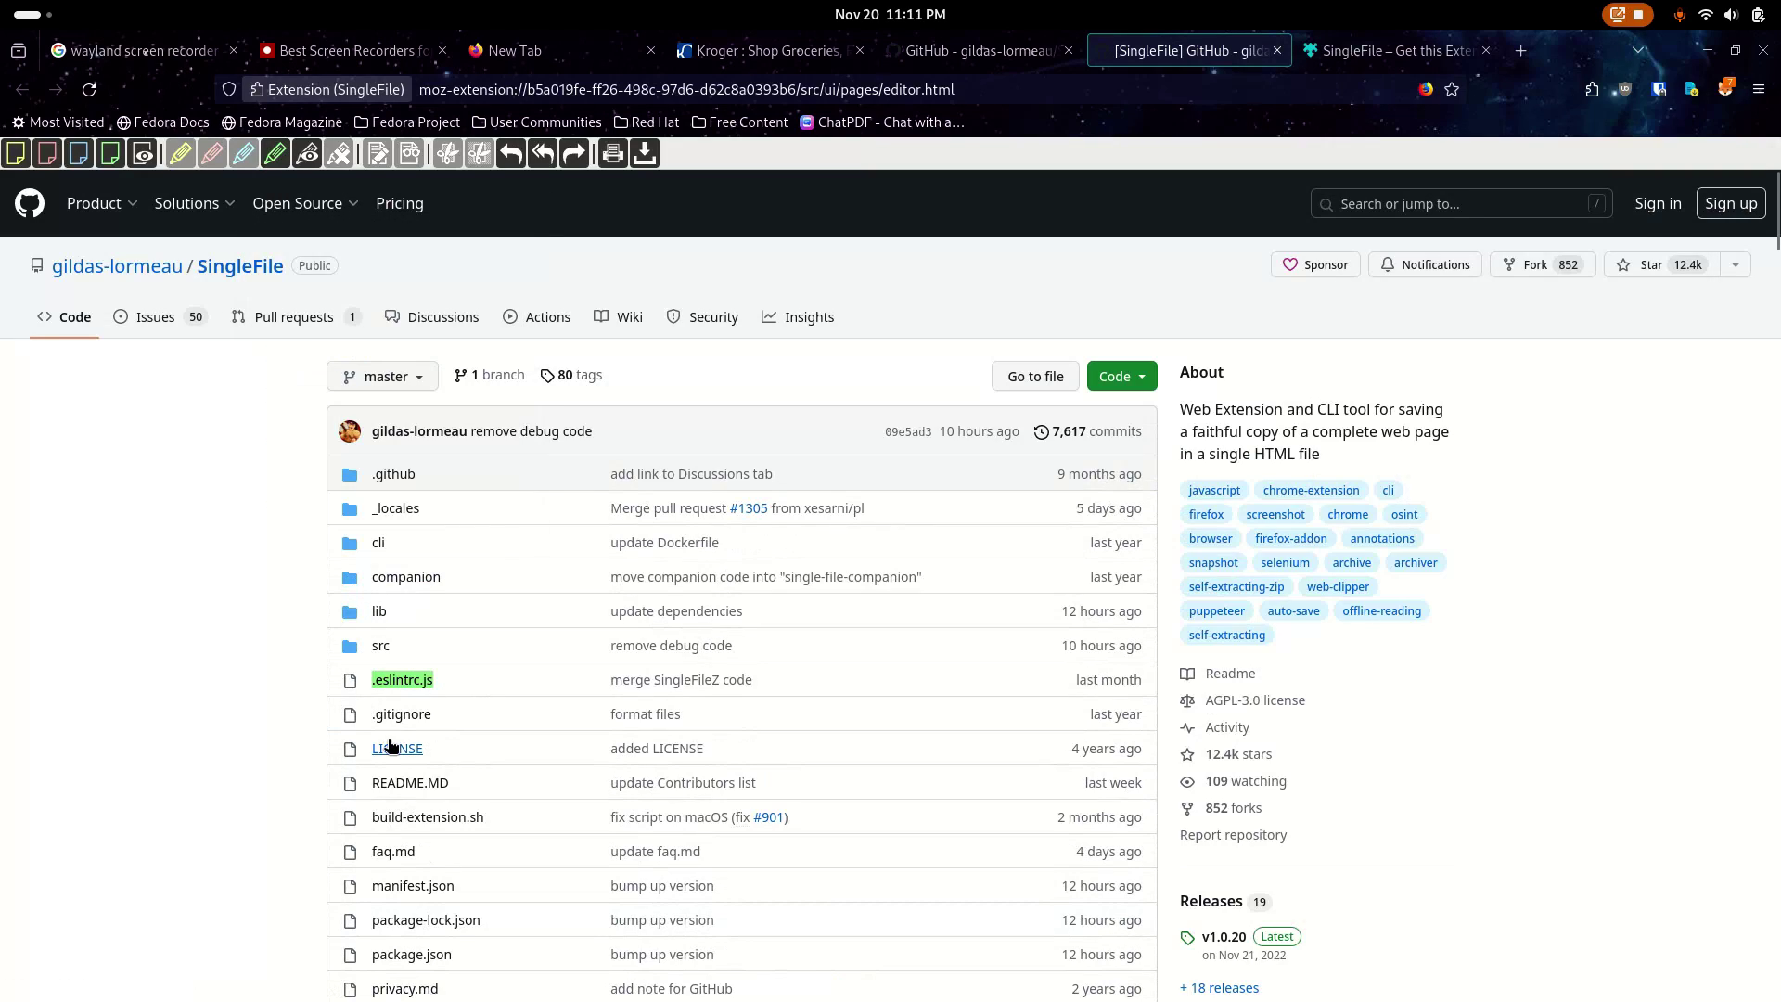
# - Highlight README.MD and the macOS fix commit green, and 'format files' and the companion commit yellow
pyautogui.moveTo(371, 783); pyautogui.dragTo(451, 784)
pyautogui.moveTo(609, 817); pyautogui.dragTo(788, 819)
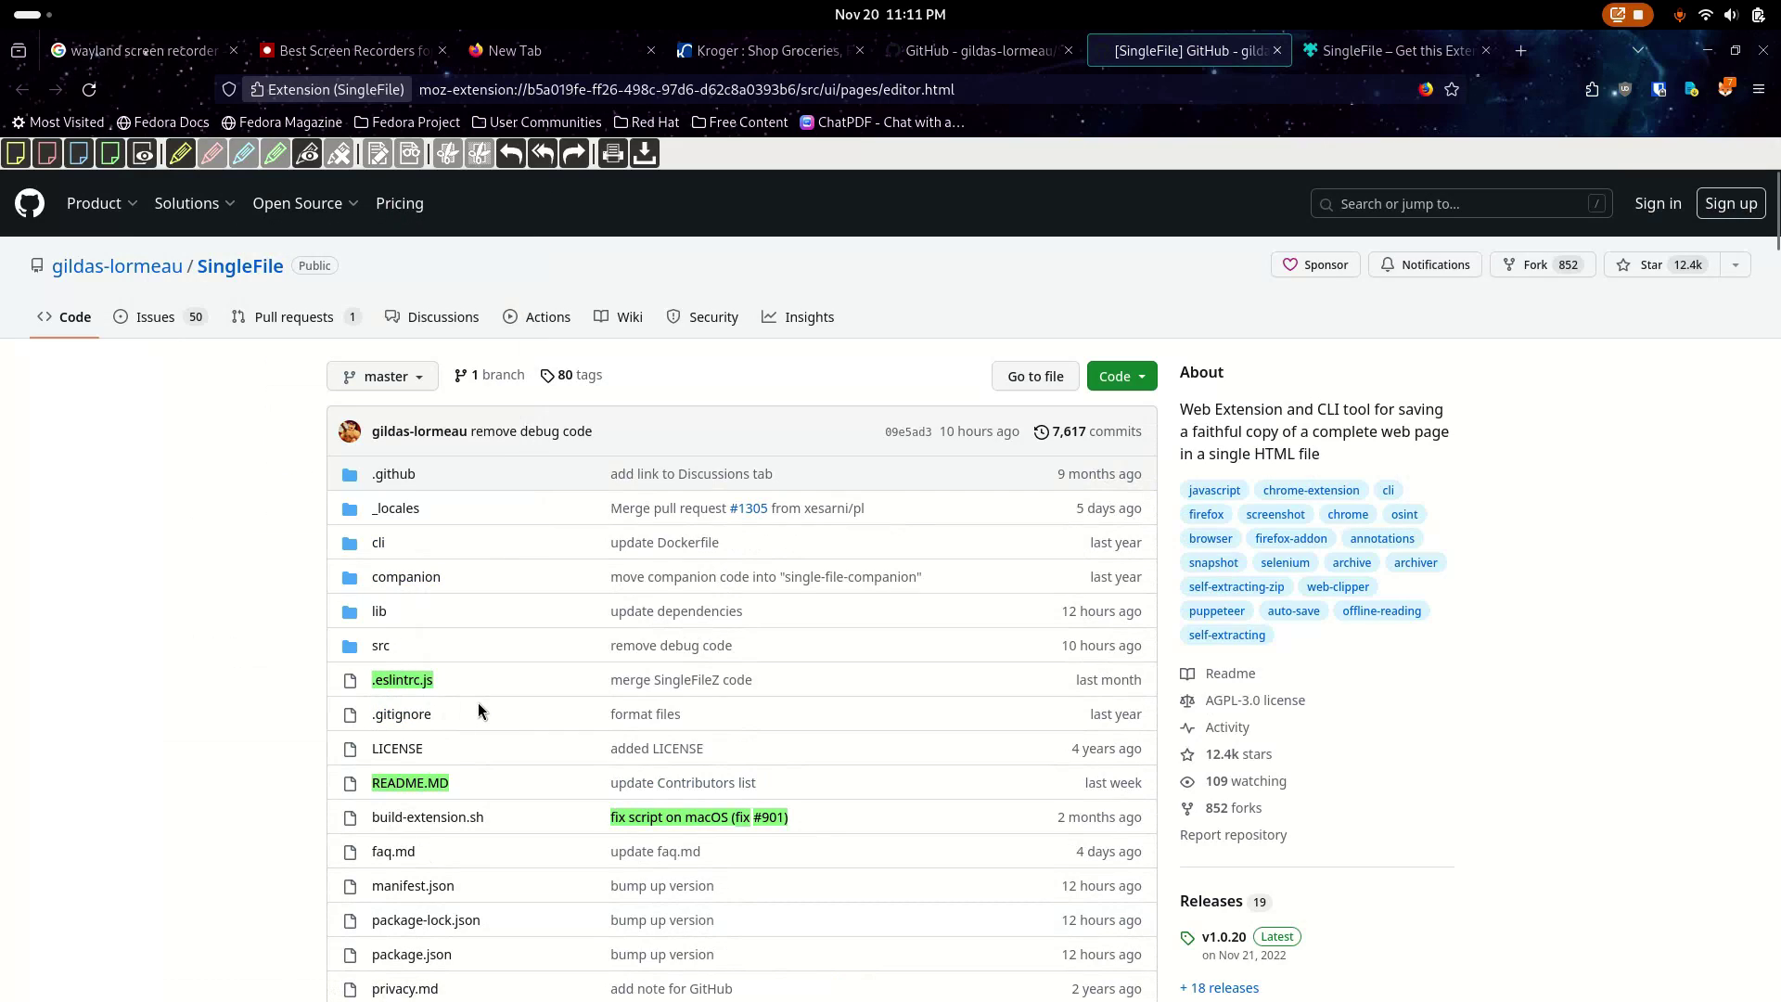
pyautogui.moveTo(609, 716); pyautogui.dragTo(702, 720)
pyautogui.moveTo(609, 576); pyautogui.dragTo(924, 578)
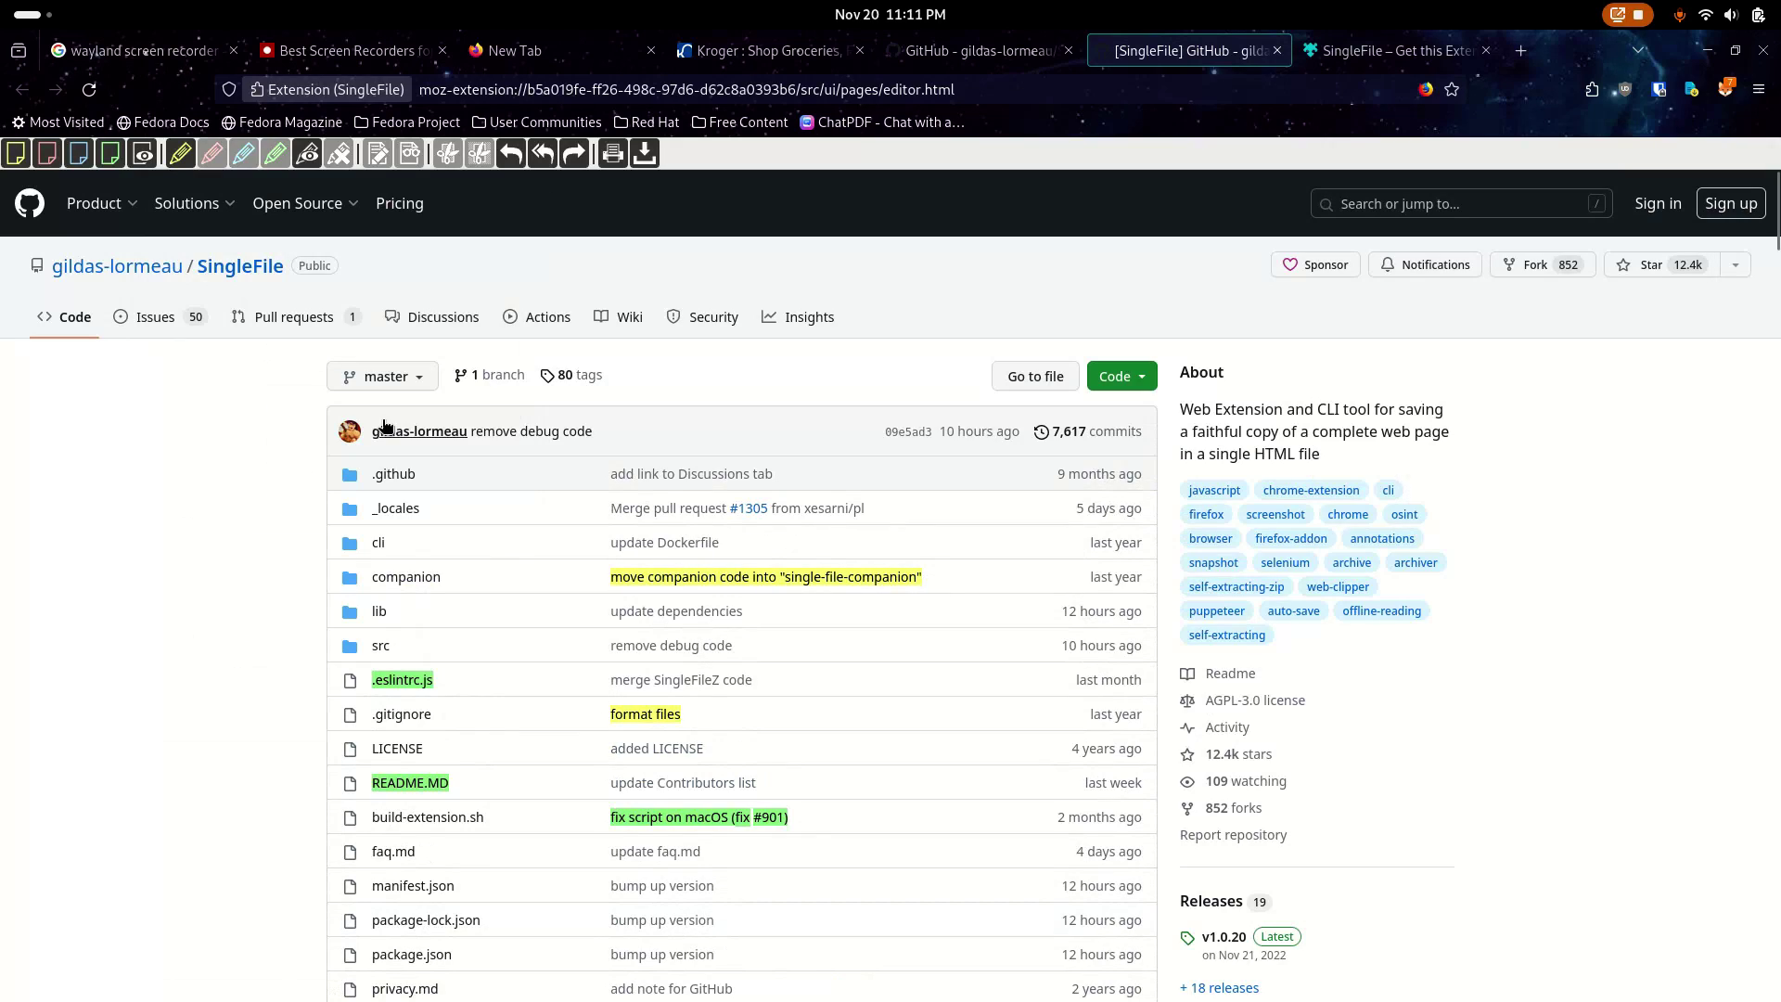
# - Add a yellow sticky note reading 'This is the product you should buy'
pyautogui.click(15, 154)
pyautogui.write('Tis')
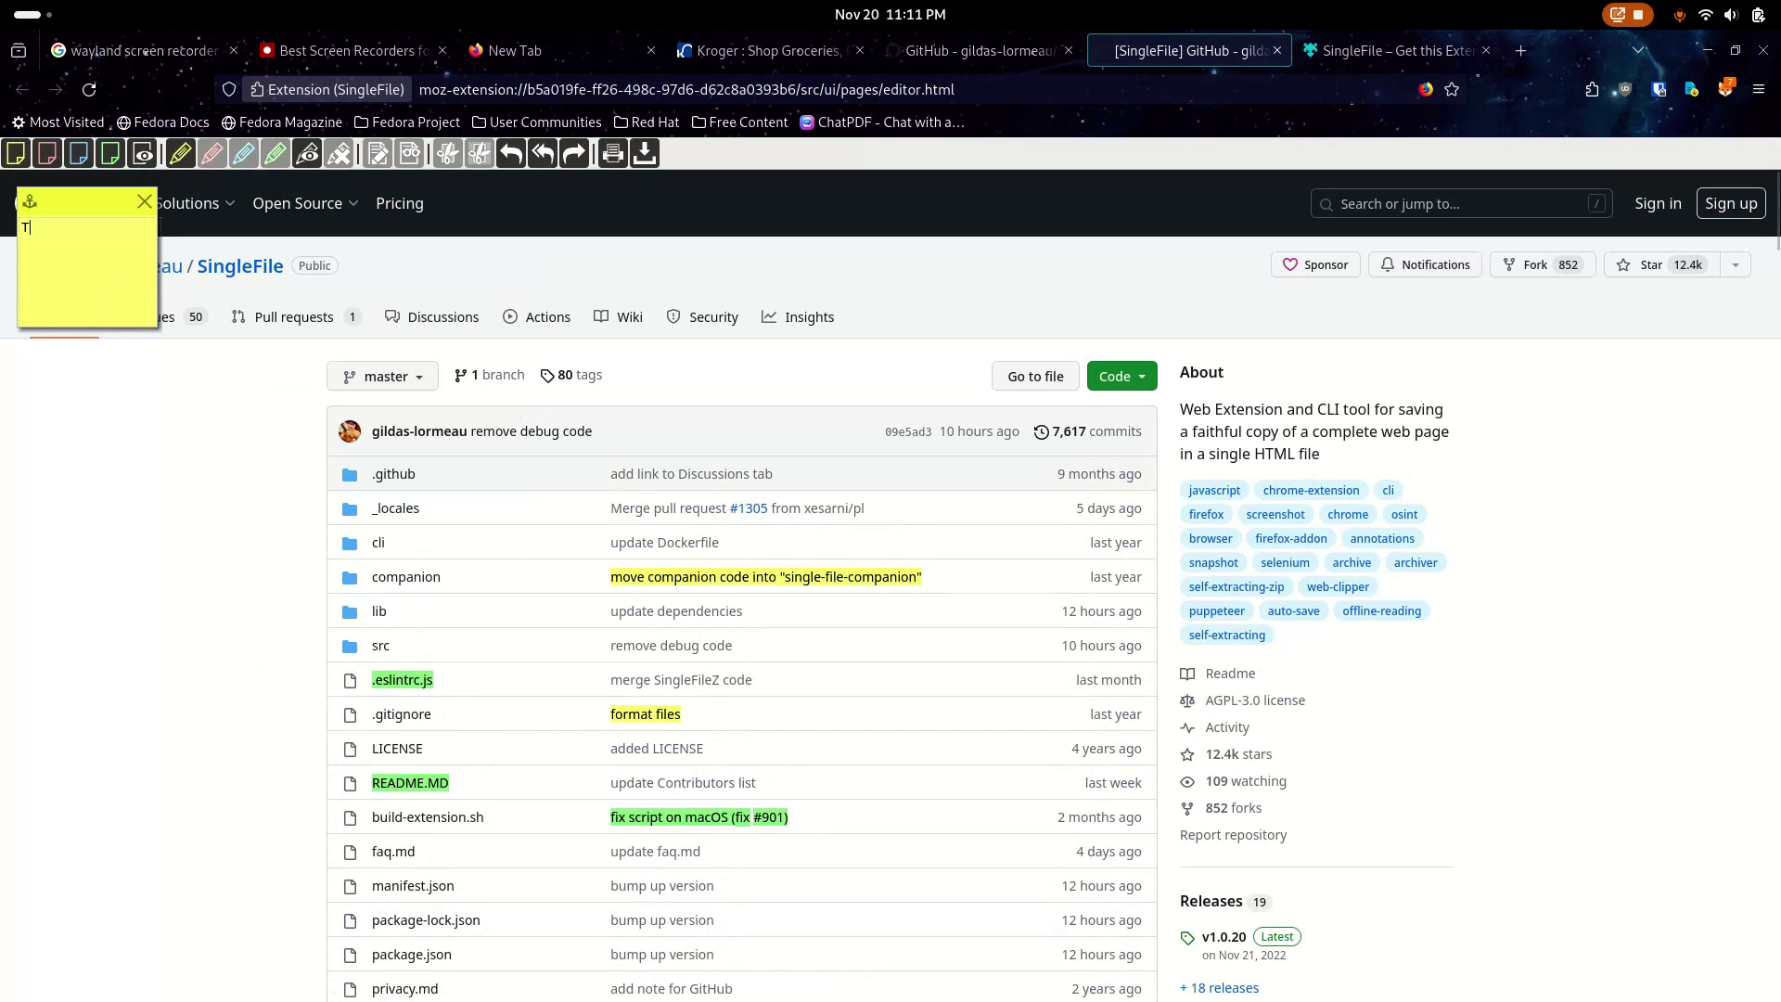
pyautogui.press('BackSpace')
pyautogui.press('BackSpace')
pyautogui.press('BackSpace')
pyautogui.write('his is the product you should buy')
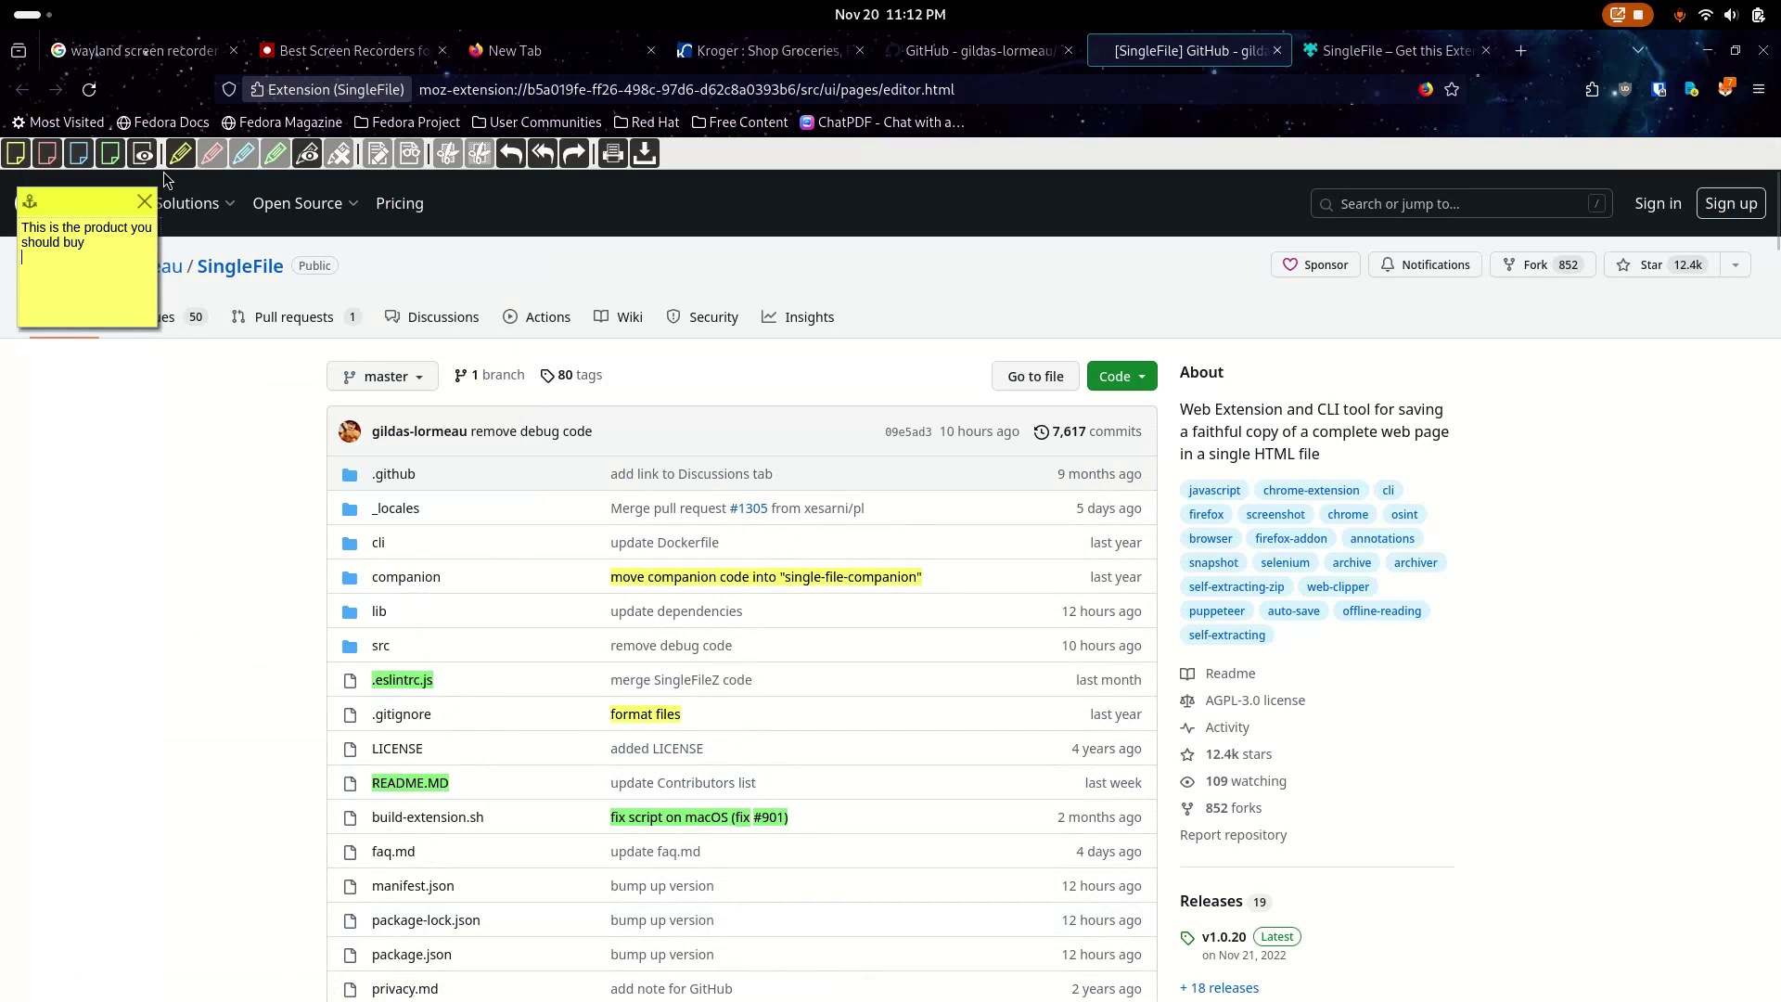
# - Add a green sticky note at the upper middle of the page reading 'Note 2'
pyautogui.click(245, 163)
pyautogui.moveTo(340, 208)
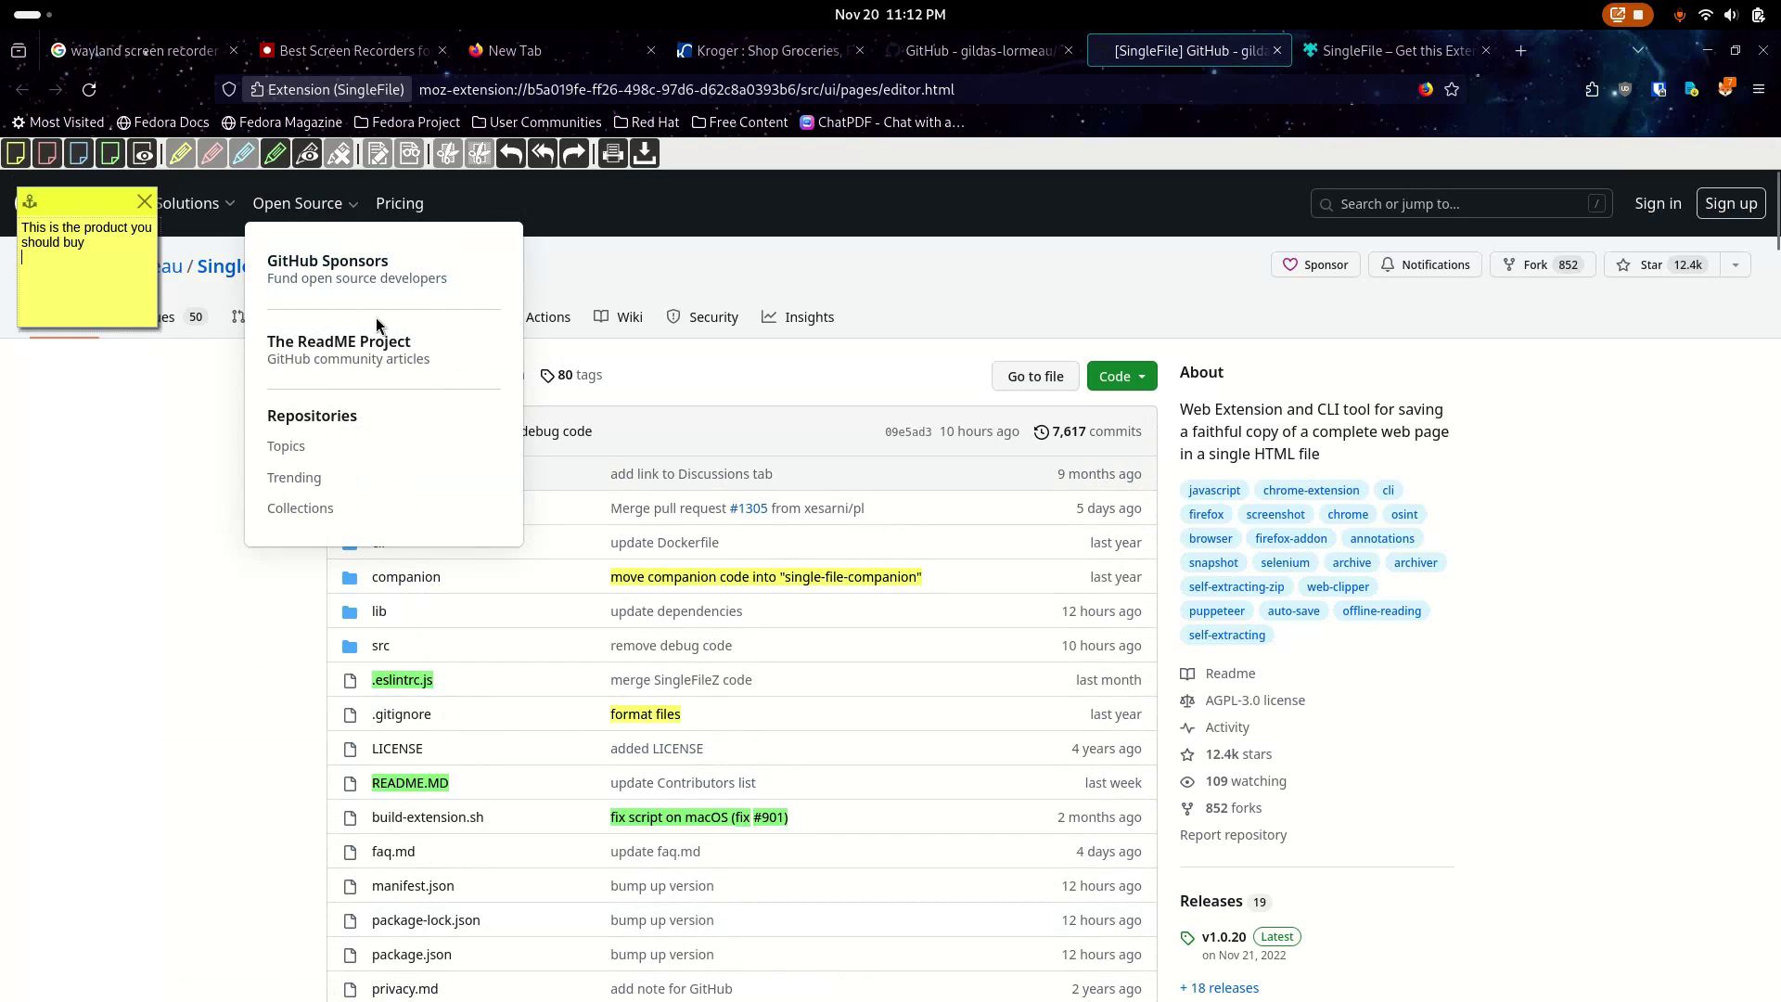
pyautogui.click(116, 153)
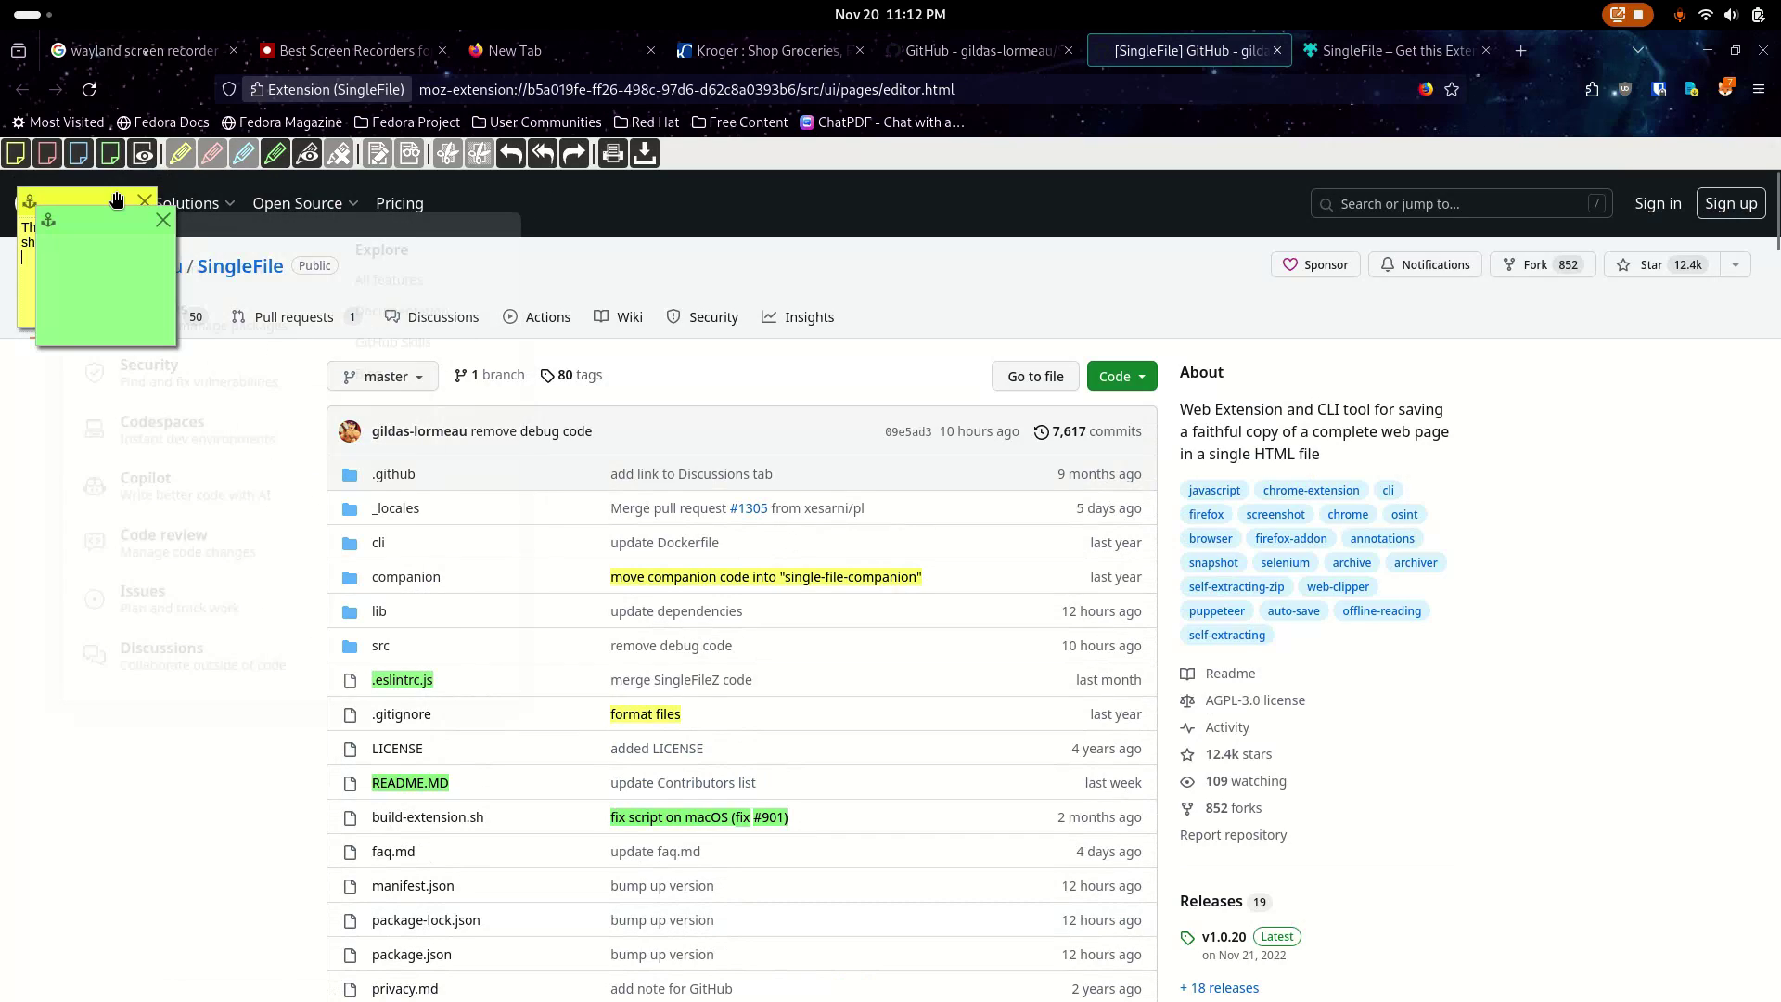
pyautogui.moveTo(108, 196); pyautogui.dragTo(700, 244)
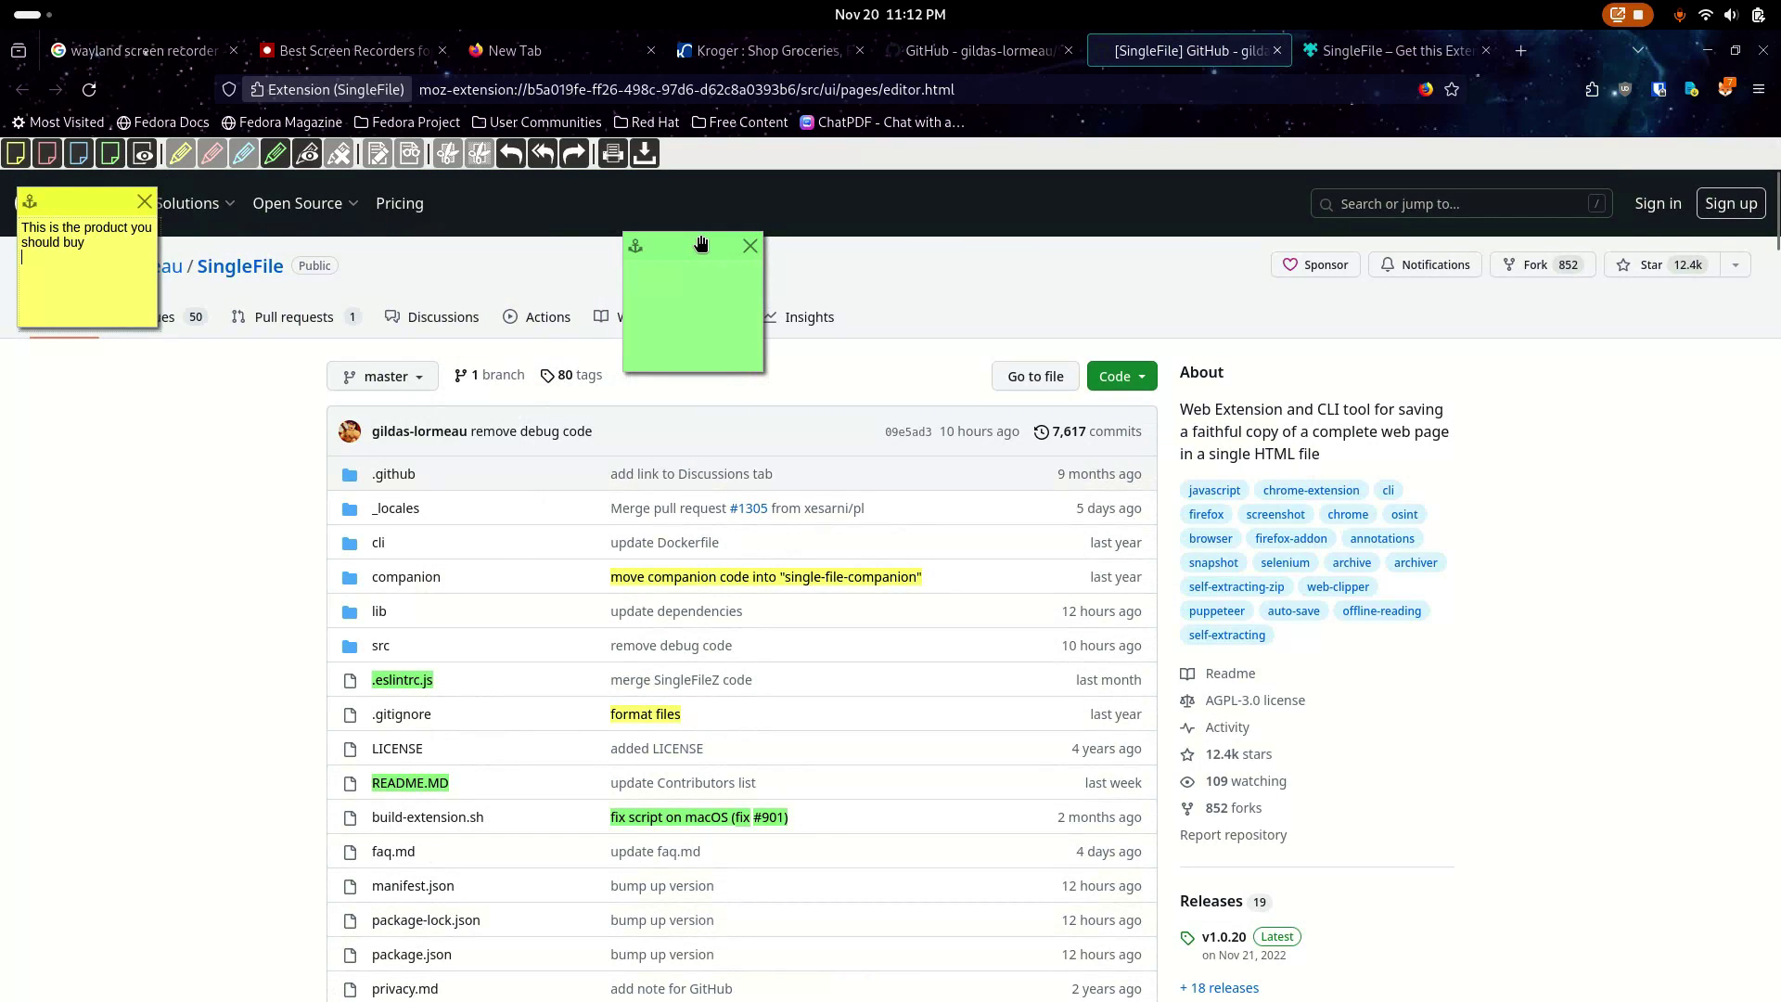
pyautogui.click(697, 270)
pyautogui.write('Note 2')
# - Save the annotated page as an HTML file and reopen it from the Downloads list
pyautogui.click(642, 155)
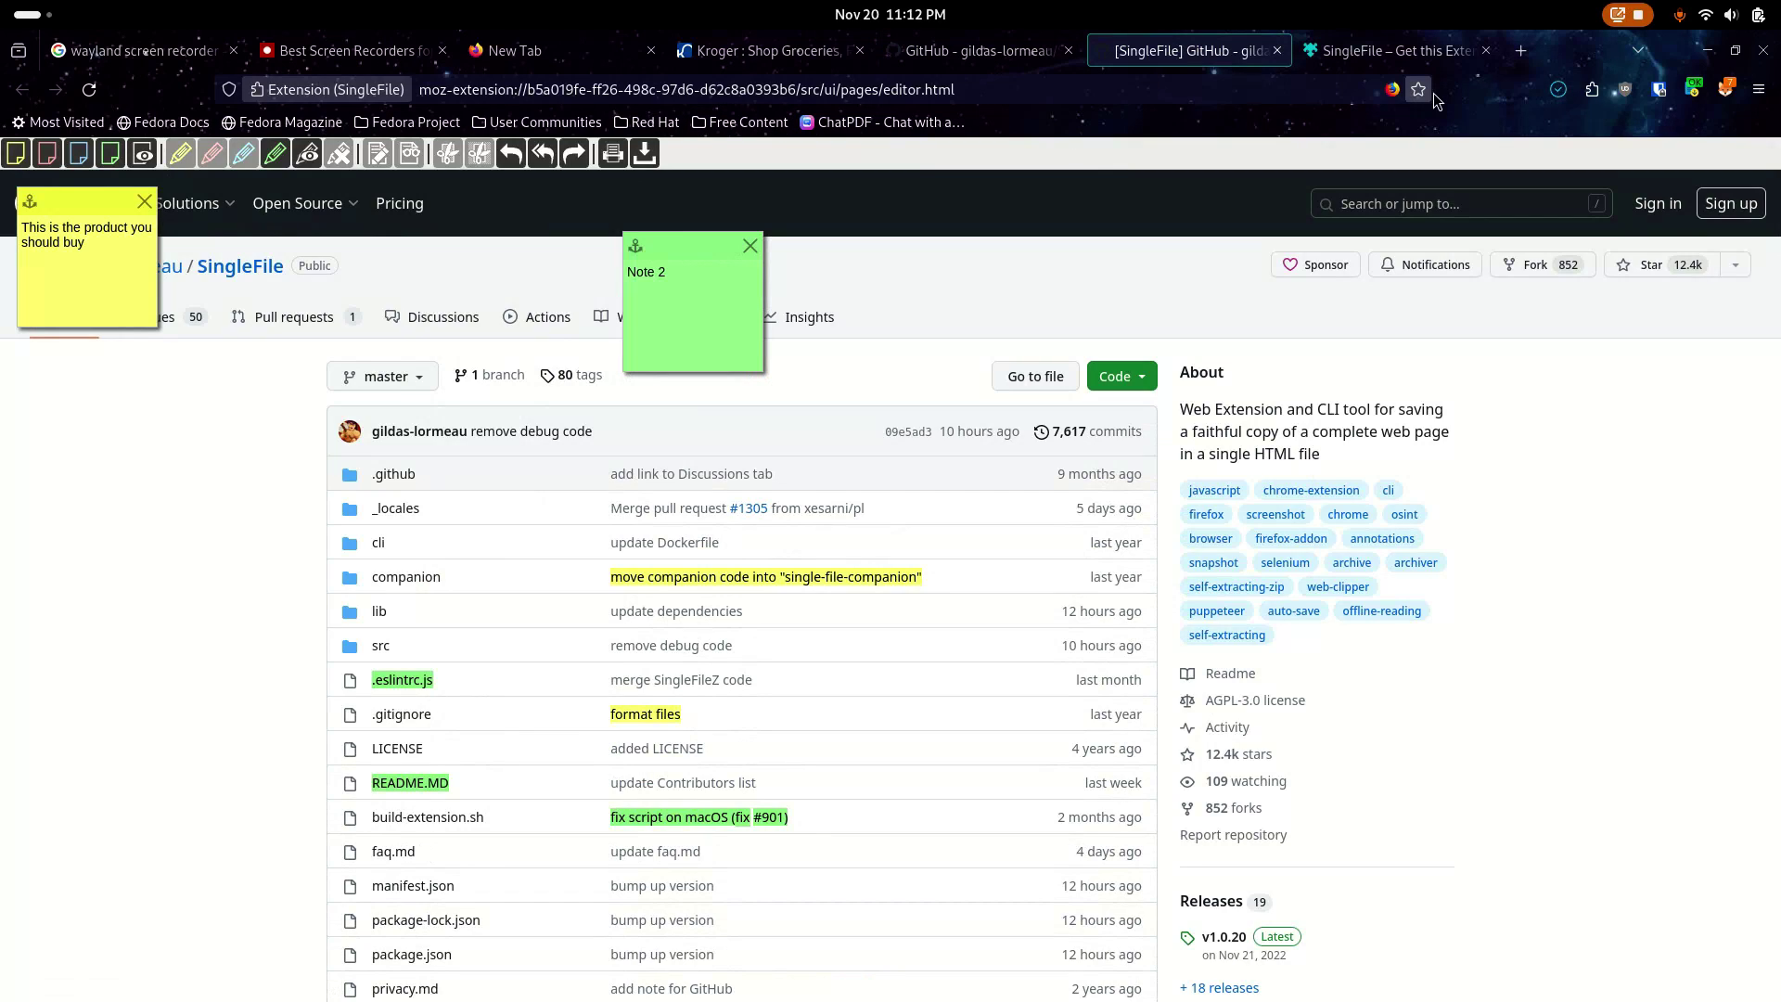
pyautogui.click(1558, 89)
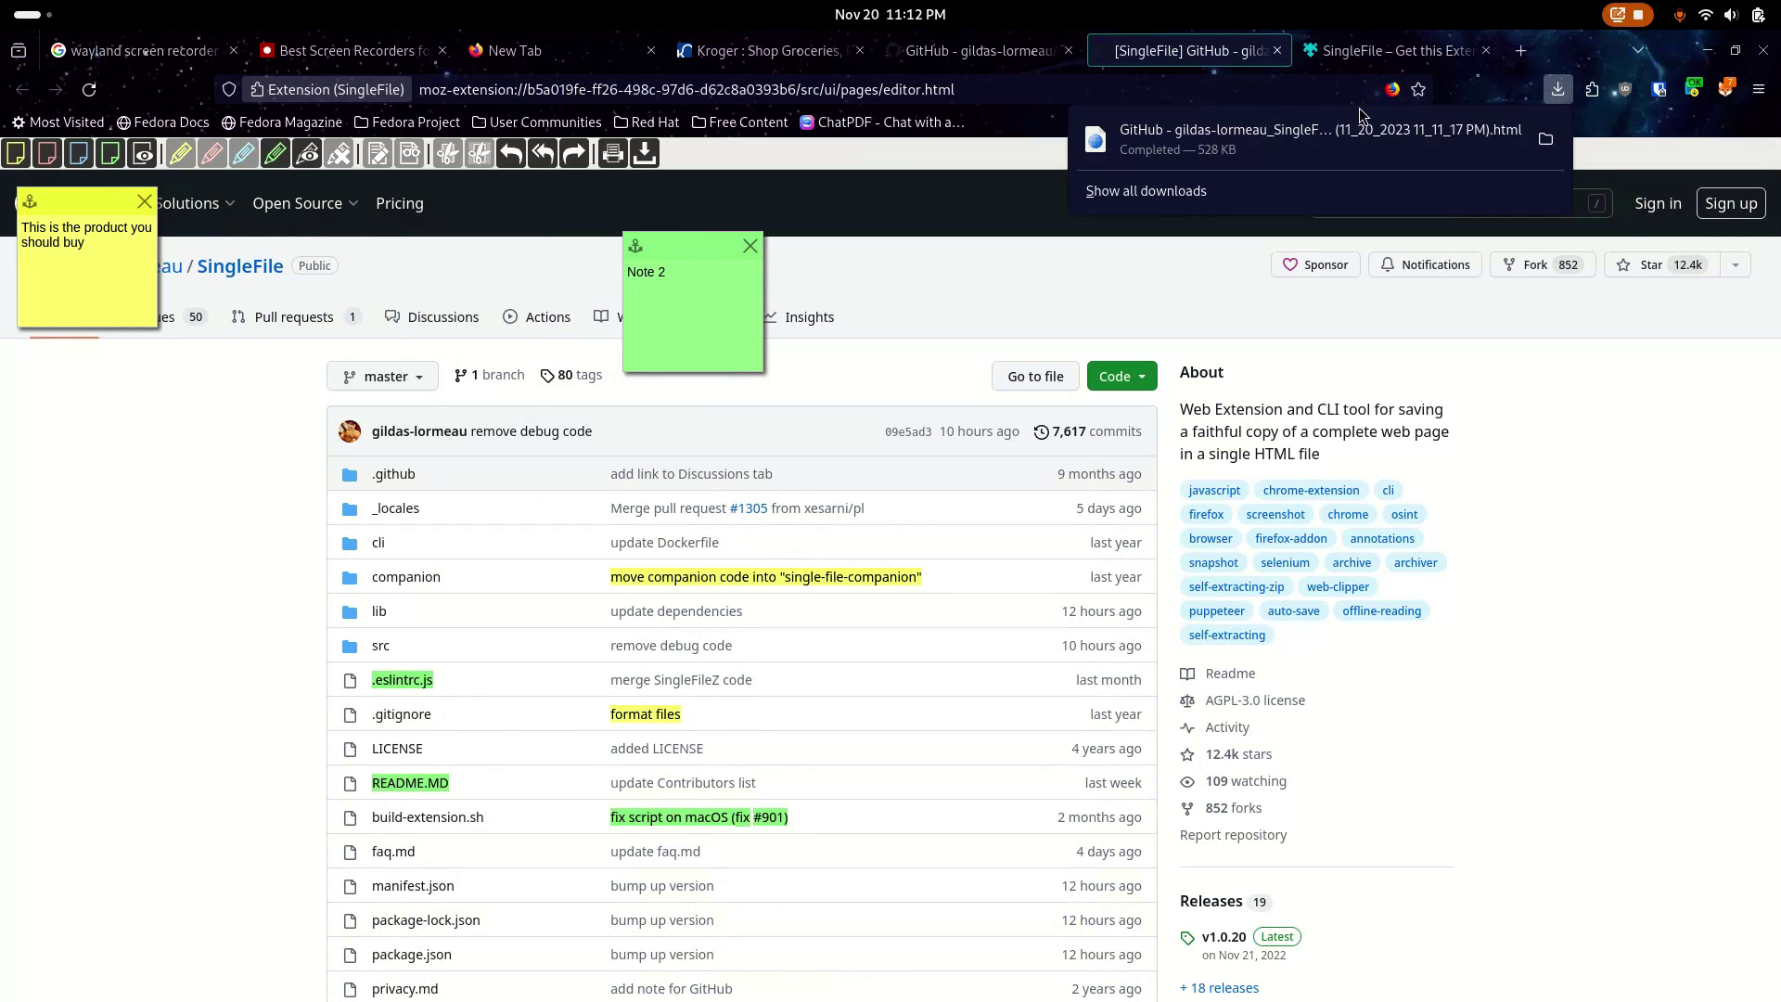
pyautogui.click(1233, 152)
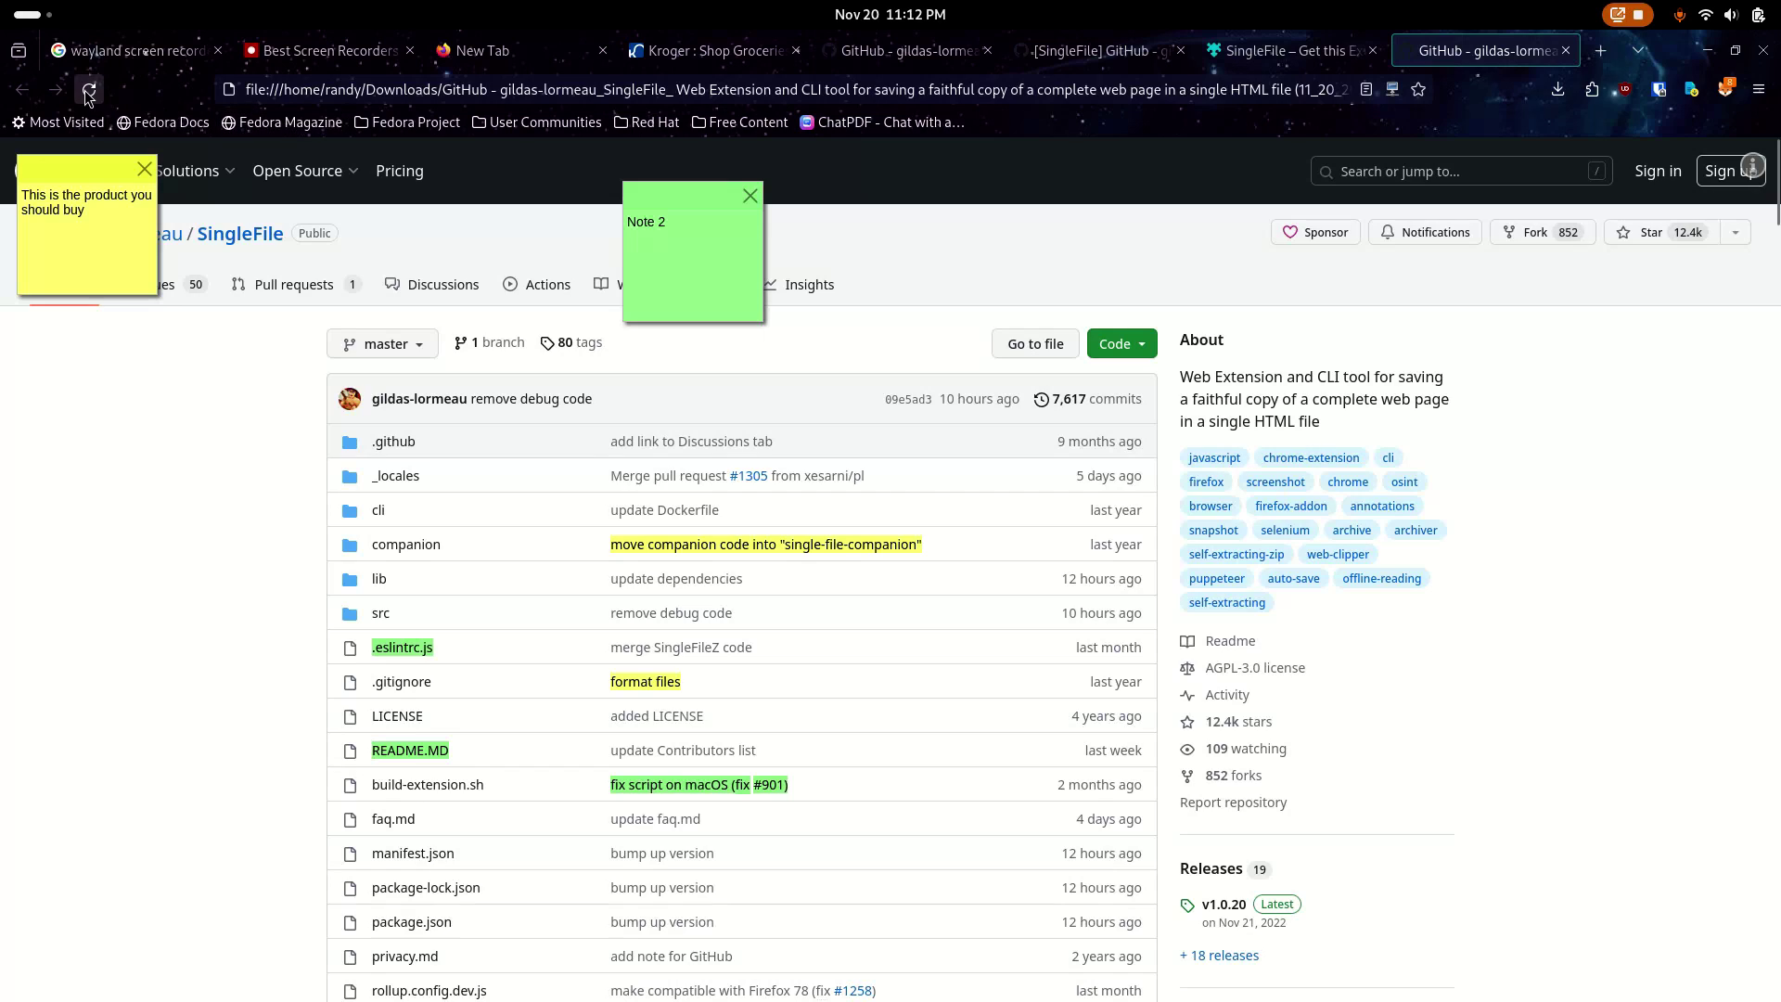
pyautogui.moveTo(135, 160); pyautogui.dragTo(388, 146)
pyautogui.moveTo(649, 197); pyautogui.dragTo(496, 300)
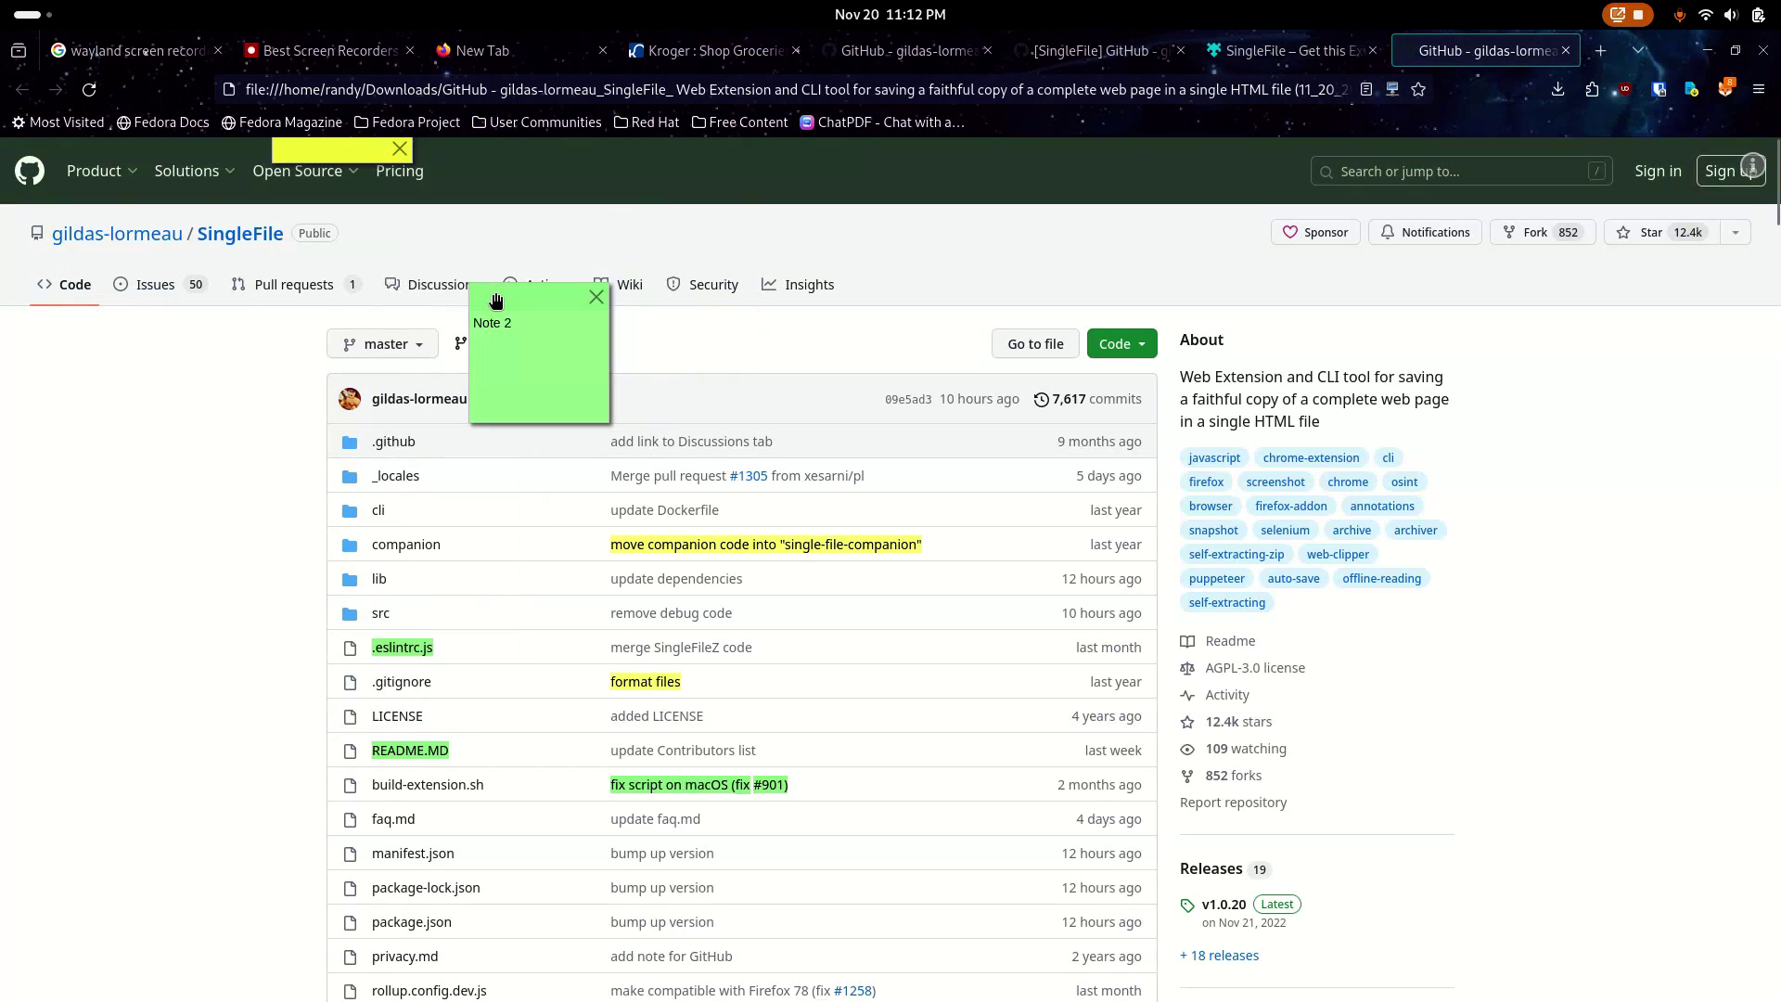
pyautogui.click(97, 94)
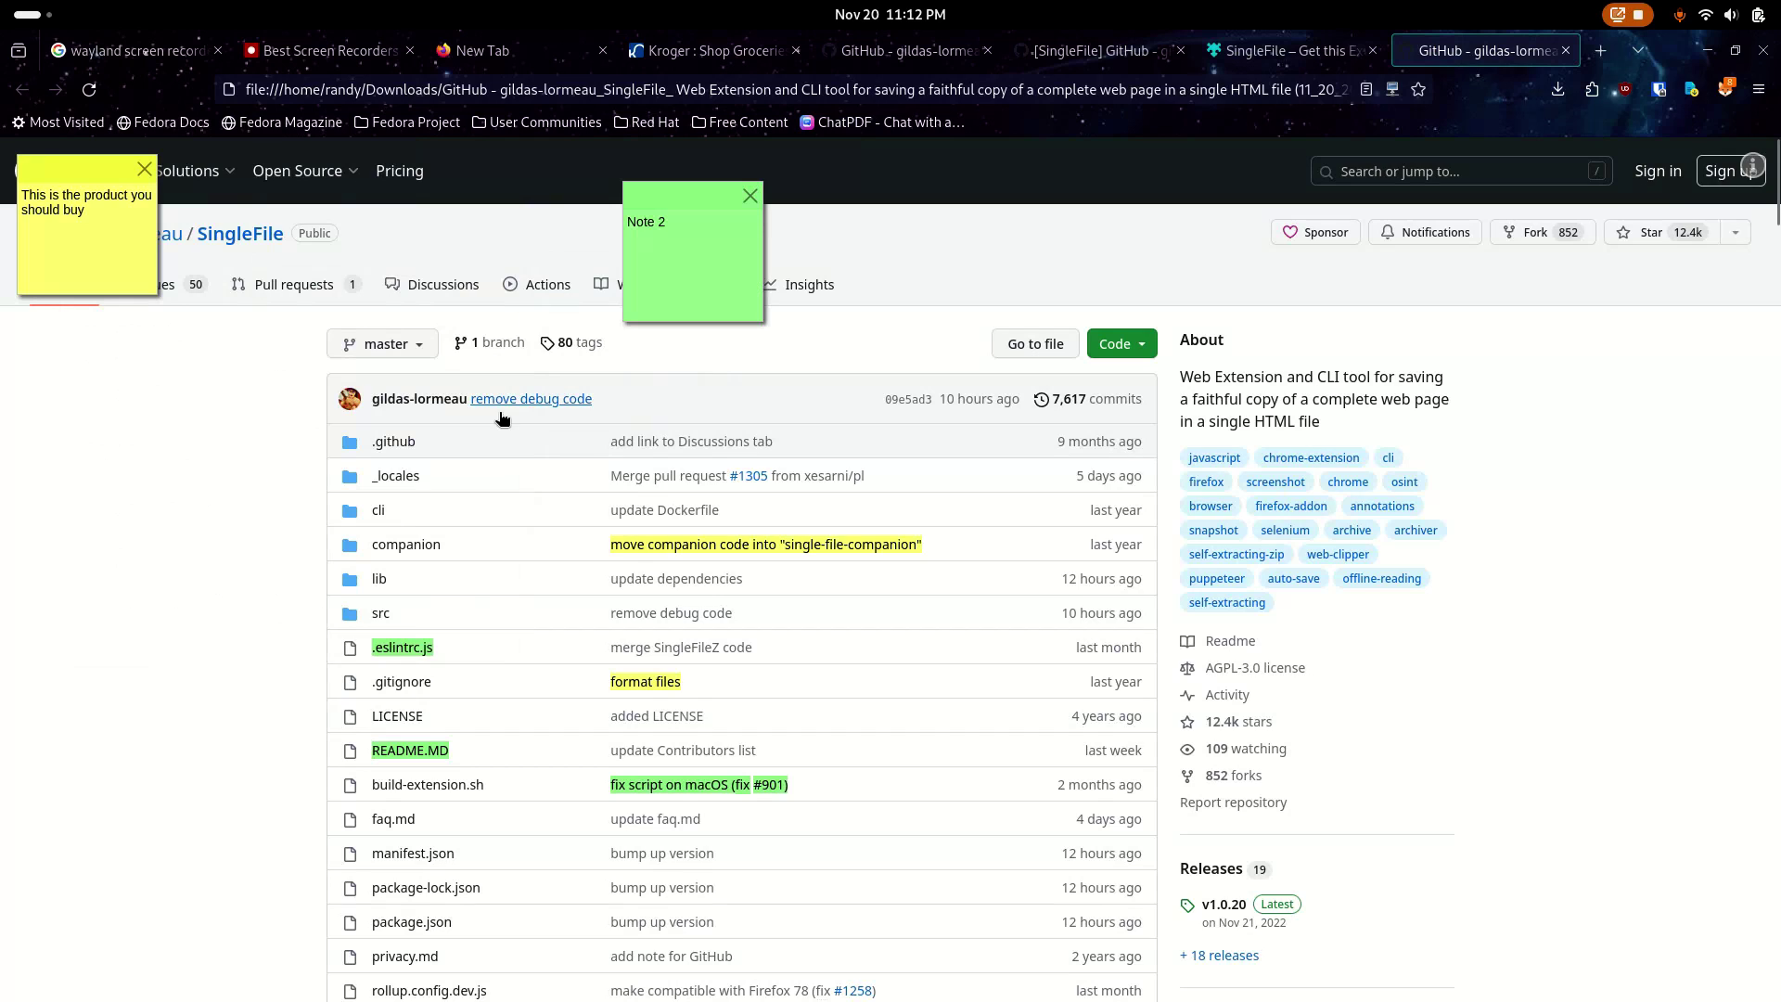
pyautogui.scroll(-5, 842, 549)
pyautogui.scroll(-3, 843, 553)
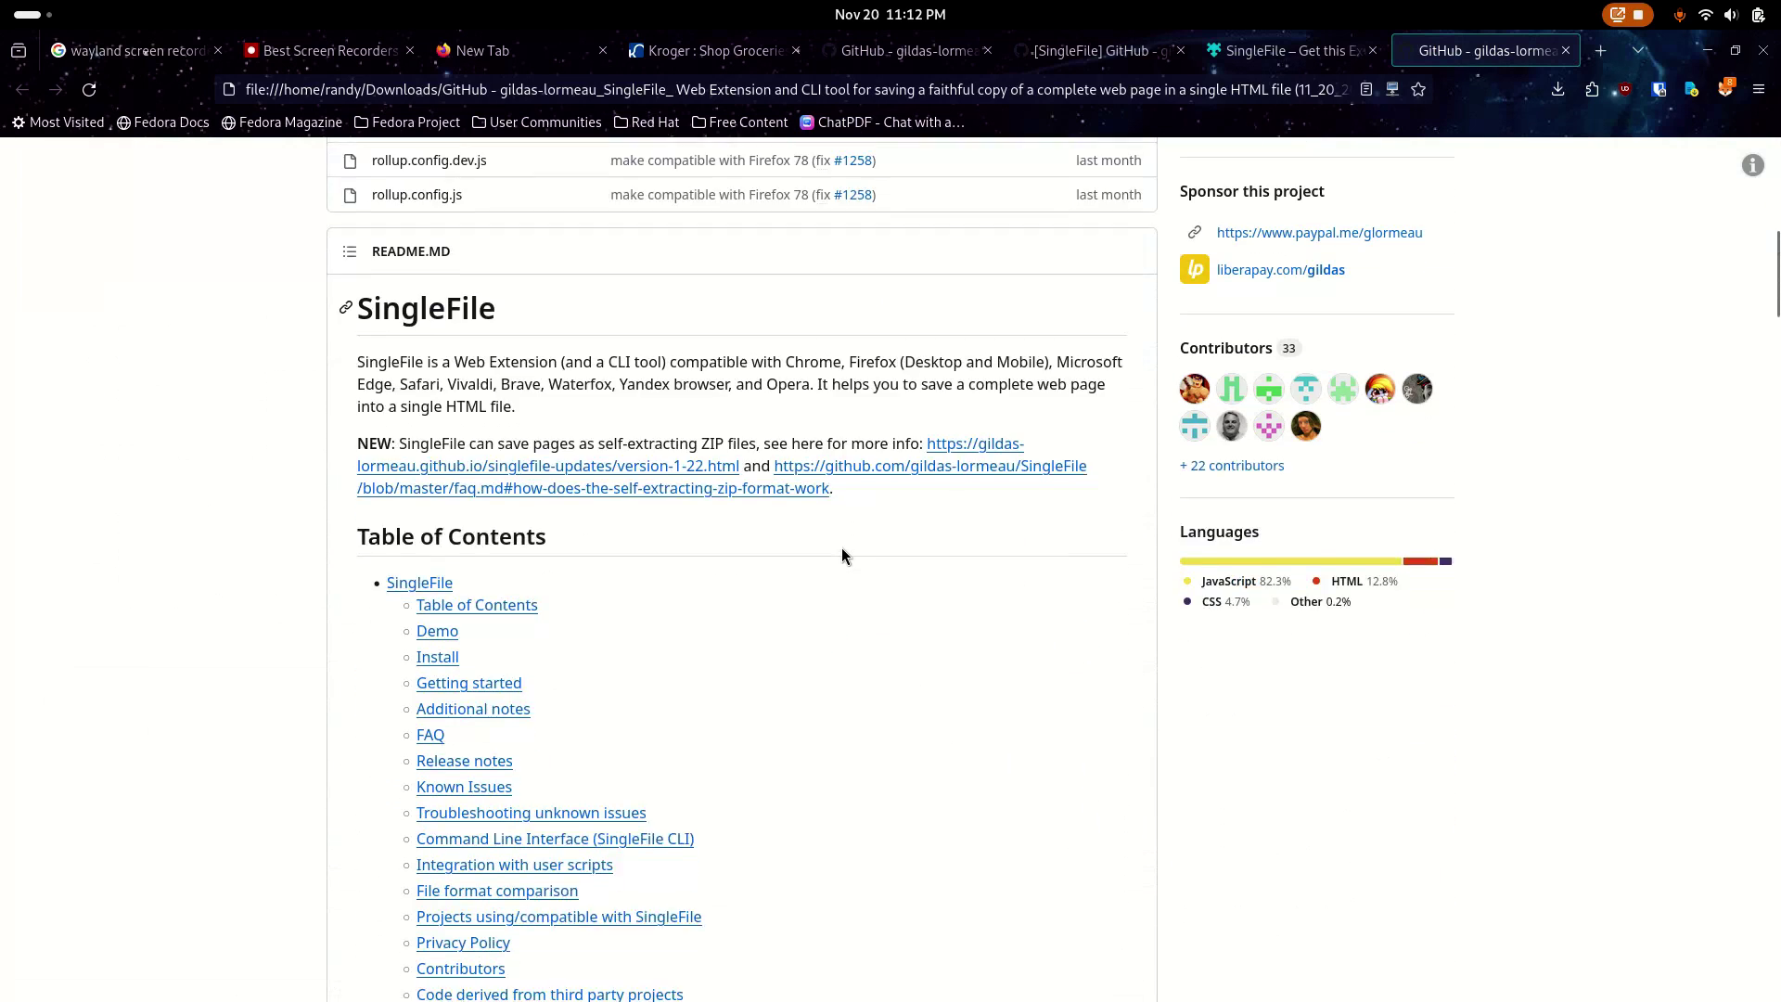
pyautogui.scroll(8, 842, 553)
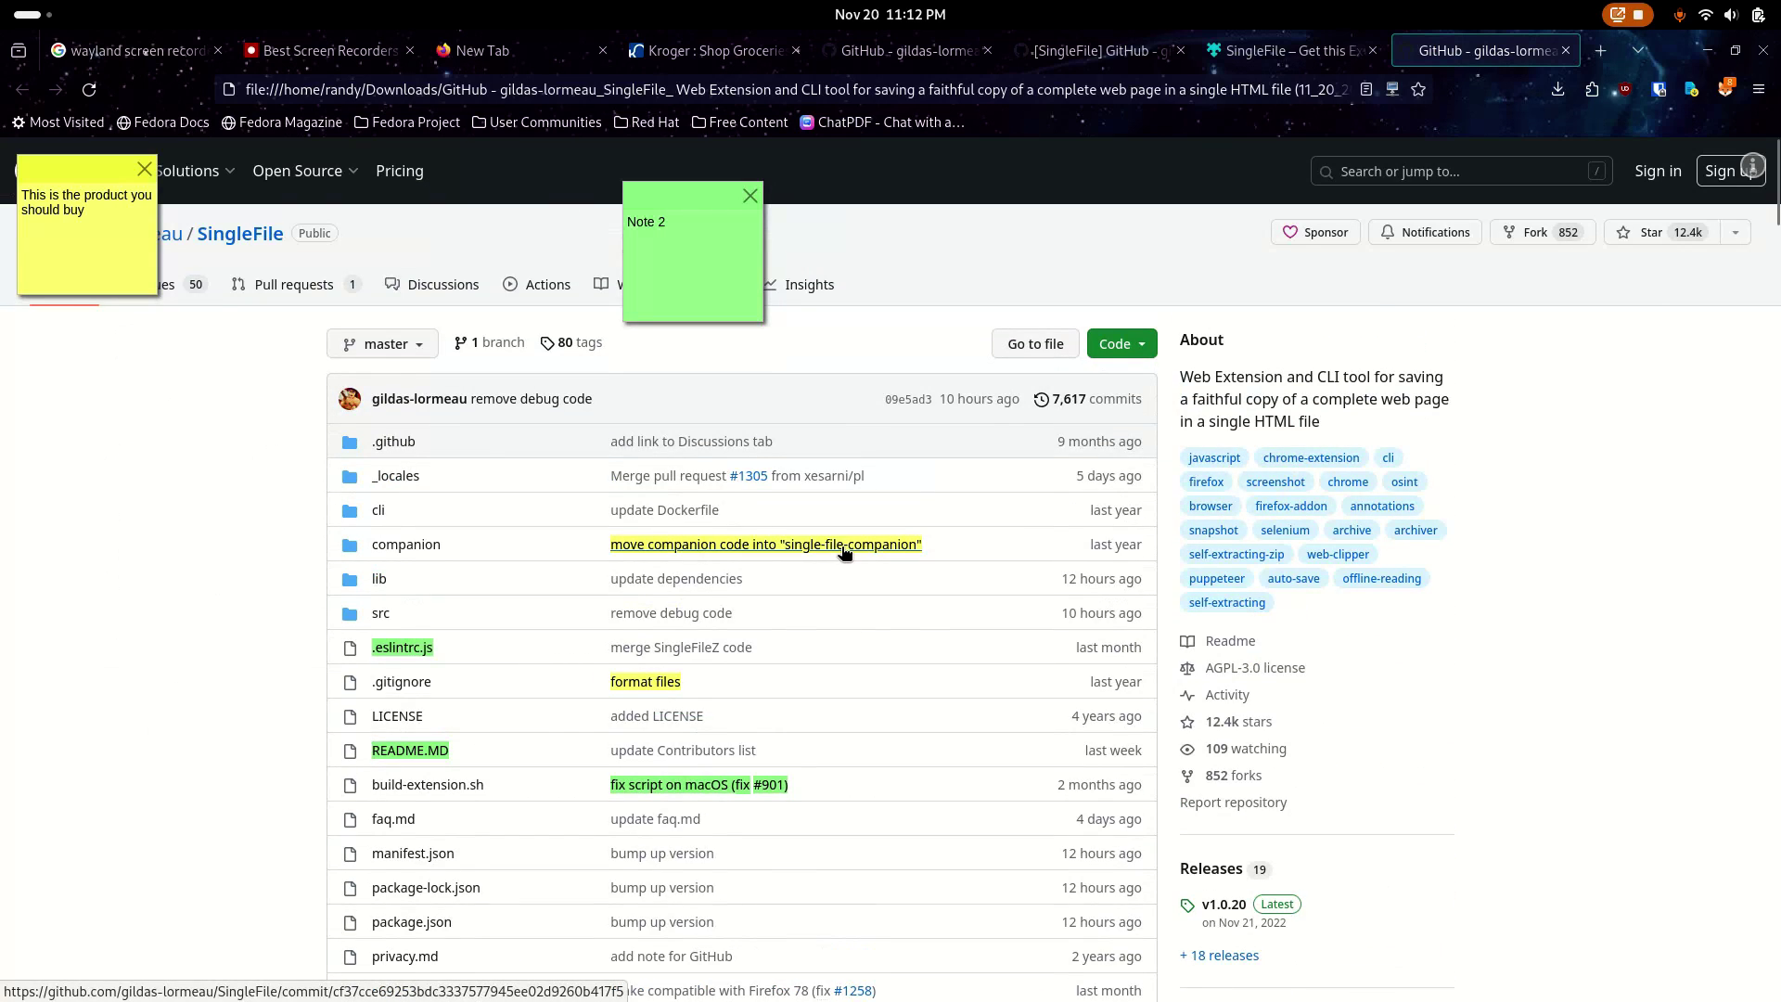